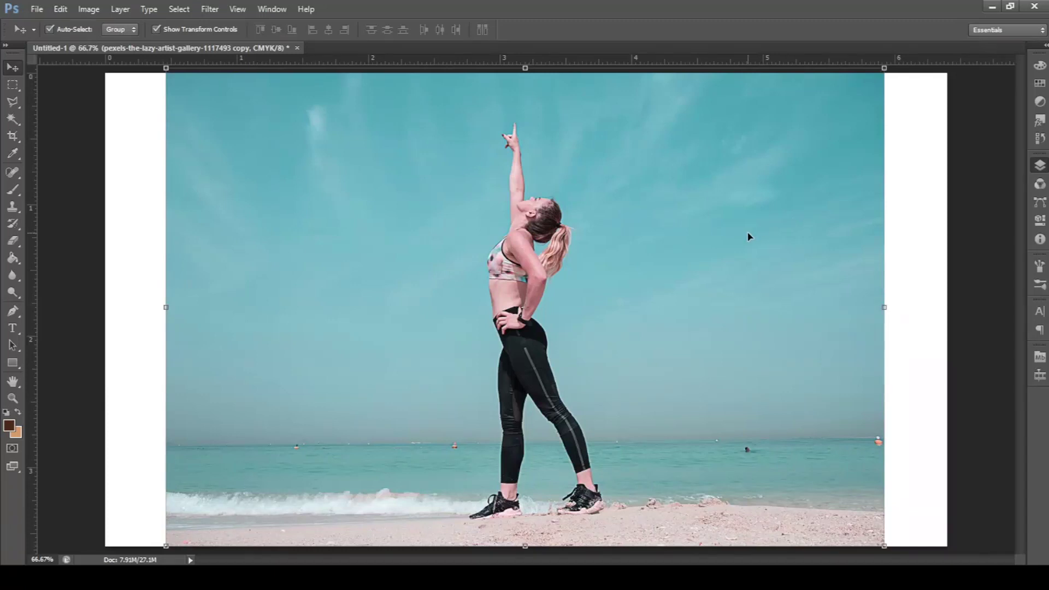
# Zoom in and pen-trace the woman's outline down her arm, forearm and hip
pyautogui.hotkey('ctrl', '+')
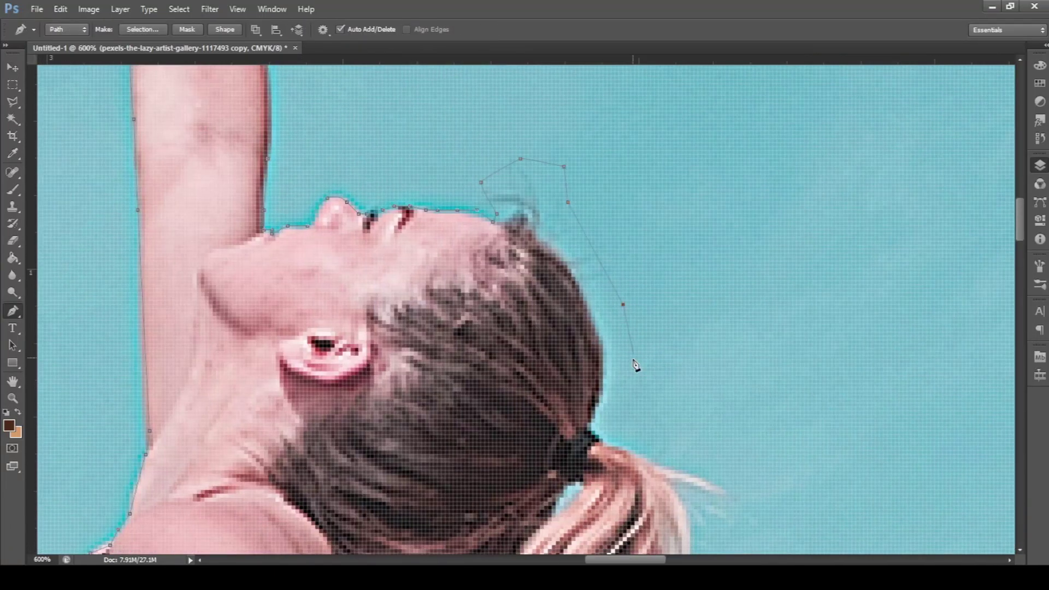
pyautogui.scroll(-10, 552, 341)
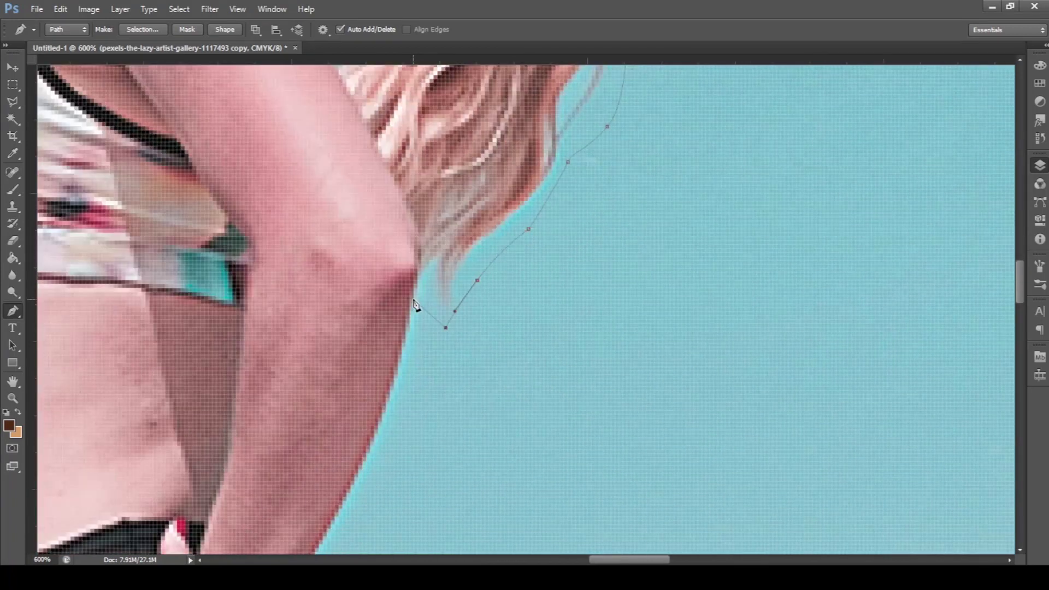
pyautogui.click(383, 275)
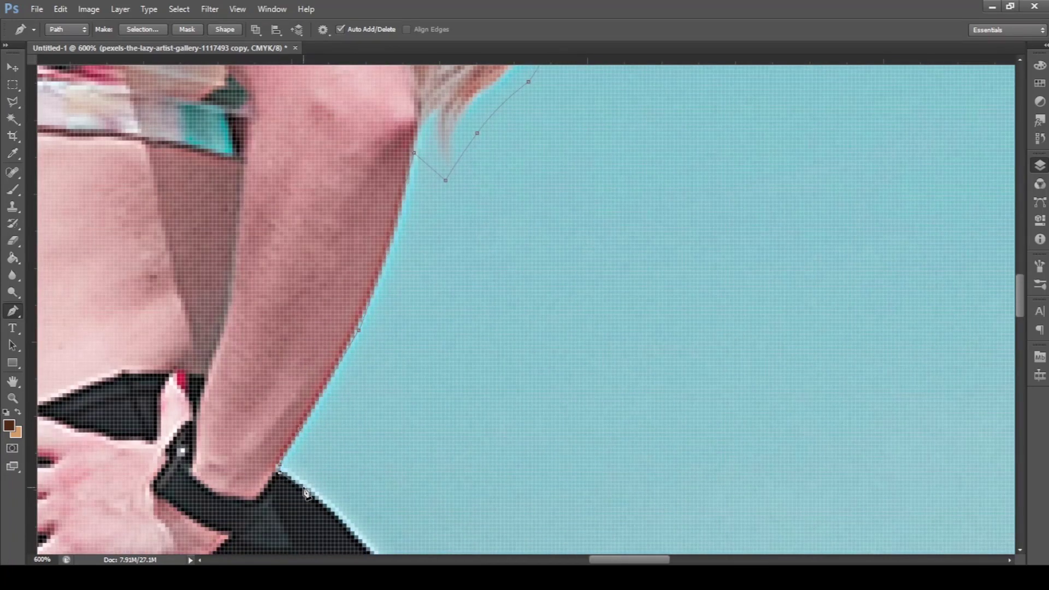
pyautogui.scroll(-5, 306, 493)
pyautogui.click(345, 354)
pyautogui.click(357, 387)
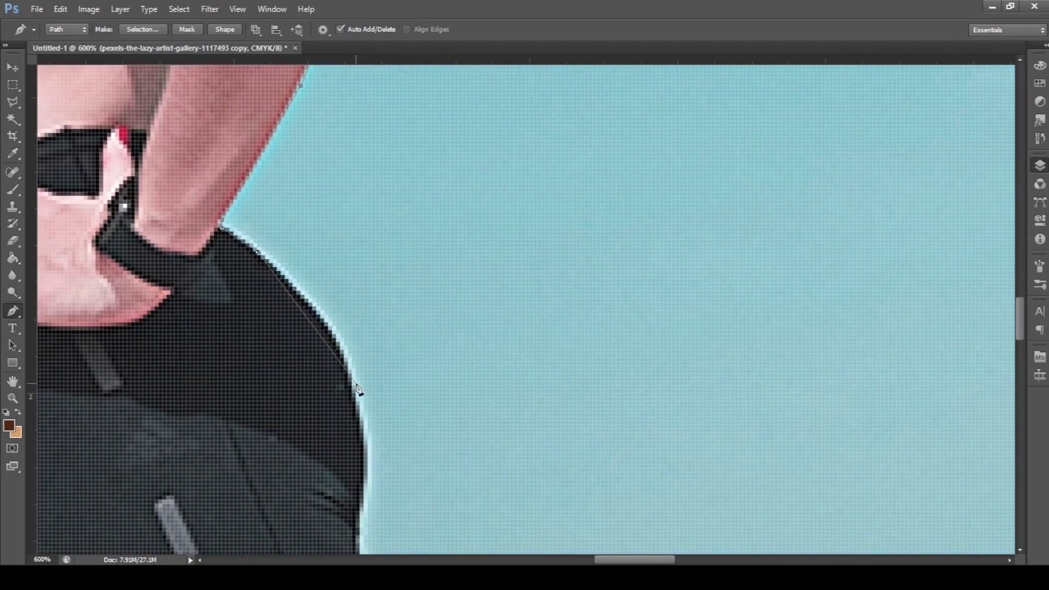
pyautogui.click(361, 490)
pyautogui.click(358, 516)
# Continue the pen path down her leggings and leg to the horizon
pyautogui.scroll(-6, 289, 235)
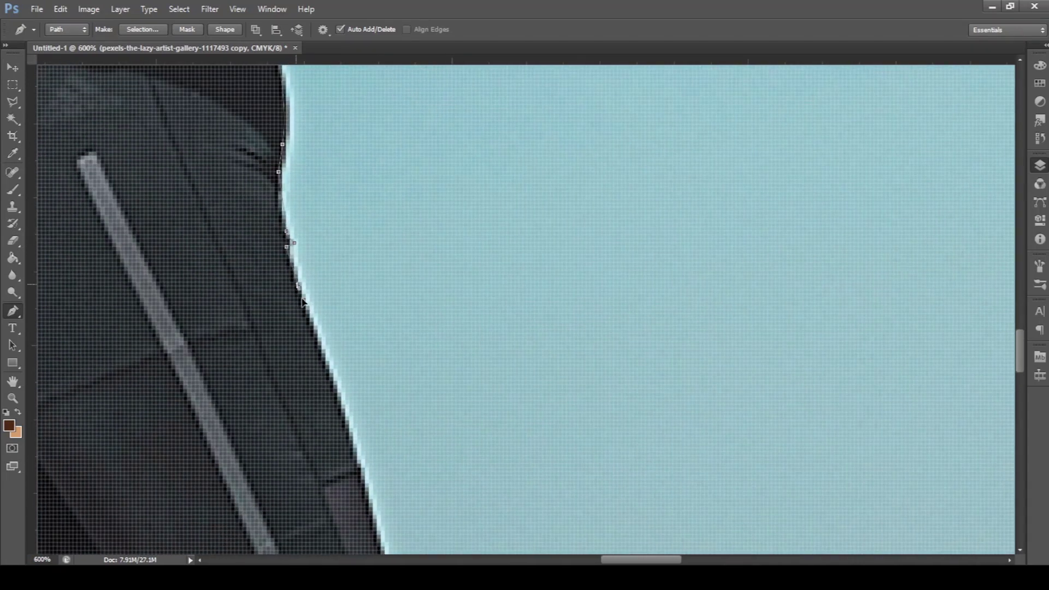
pyautogui.click(298, 288)
pyautogui.scroll(-3, 315, 264)
pyautogui.click(380, 460)
pyautogui.moveTo(380, 459); pyautogui.dragTo(270, 300)
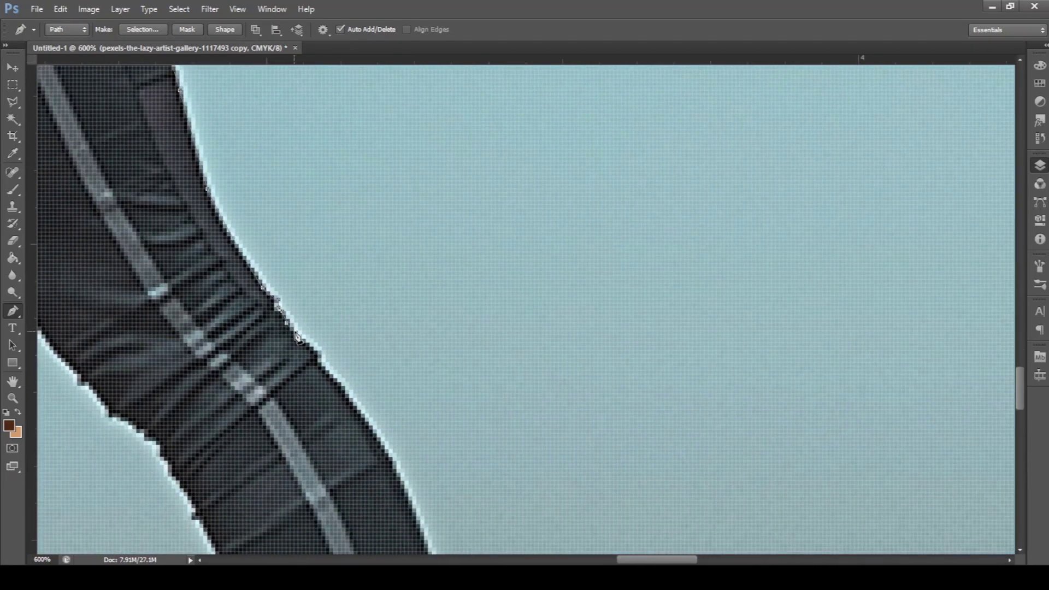
pyautogui.click(344, 389)
pyautogui.moveTo(345, 389); pyautogui.dragTo(319, 231)
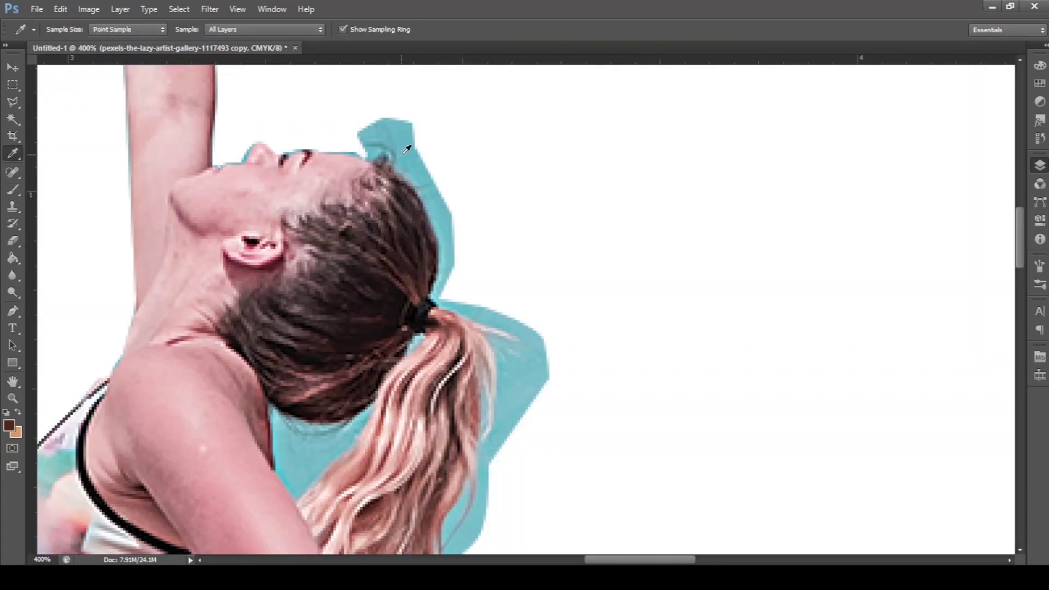
# Load the head path as a selection and background-erase the cyan fringe above her hair
pyautogui.click(13, 241)
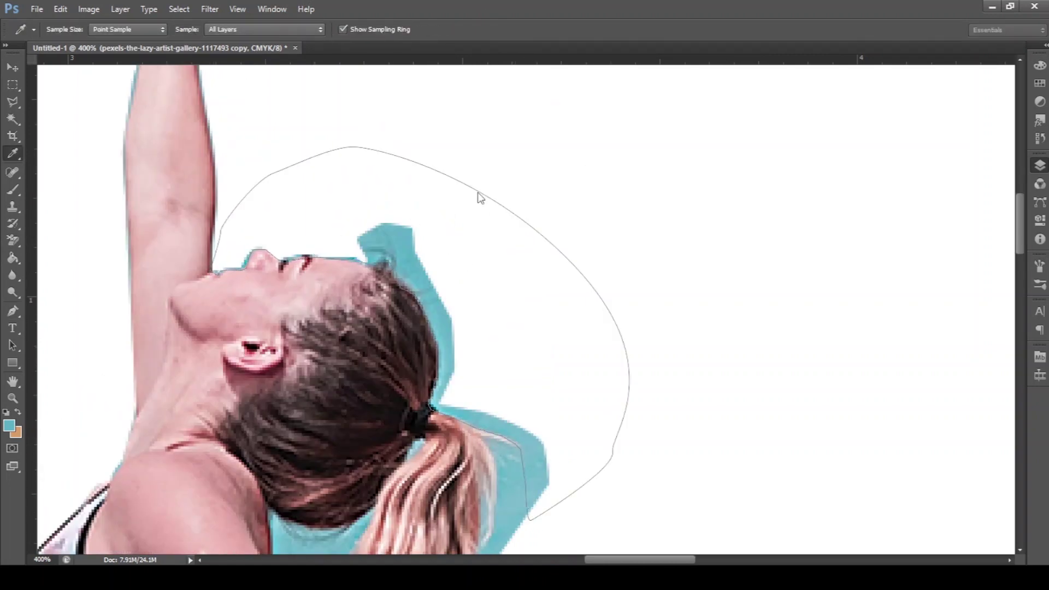
pyautogui.hotkey('ctrl', 'Return')
pyautogui.press('e')
pyautogui.moveTo(386, 229)
pyautogui.mouseDown()
pyautogui.moveTo(468, 351)
pyautogui.moveTo(245, 259)
pyautogui.moveTo(410, 234)
pyautogui.moveTo(445, 281)
pyautogui.moveTo(403, 222)
pyautogui.moveTo(472, 421)
pyautogui.moveTo(351, 222)
pyautogui.moveTo(398, 227)
pyautogui.moveTo(518, 439)
pyautogui.moveTo(399, 223)
pyautogui.mouseUp()
pyautogui.scroll(-2, 581, 436)
pyautogui.press('l')
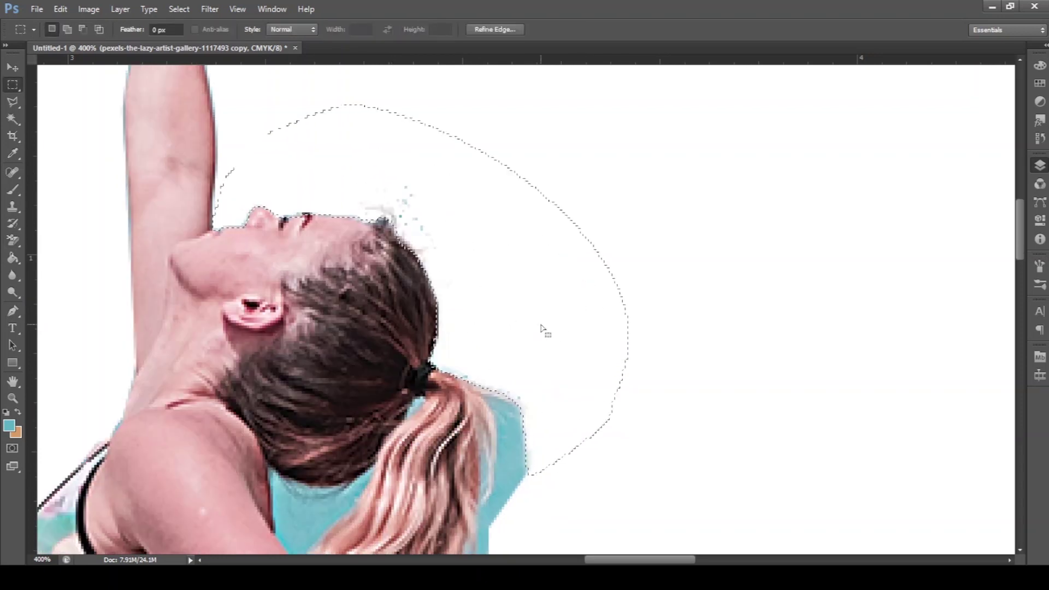
pyautogui.hotkey('ctrl', 'd')
pyautogui.press('p')
pyautogui.scroll(2, 456, 137)
# Pen-trace the ponytail's outer edge from the top down to its tip
pyautogui.click(545, 237)
pyautogui.click(506, 300)
pyautogui.click(474, 356)
pyautogui.scroll(-3, 476, 360)
pyautogui.click(462, 330)
pyautogui.click(415, 366)
pyautogui.click(364, 440)
pyautogui.click(331, 480)
pyautogui.click(300, 515)
pyautogui.click(289, 523)
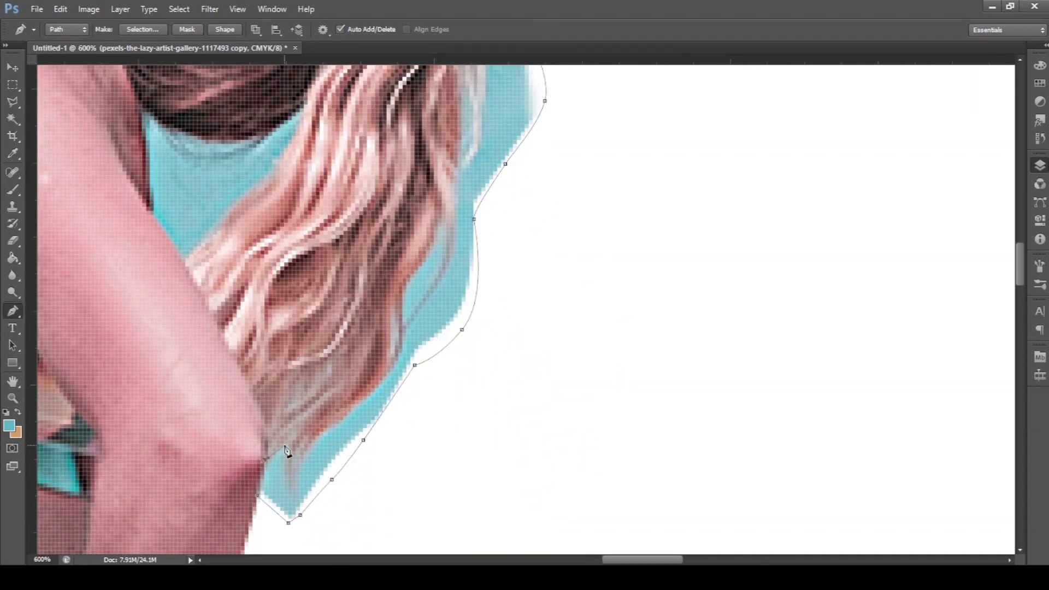
# Trace back up the inner hair edge and close the path around the blue fringe
pyautogui.click(363, 401)
pyautogui.click(383, 381)
pyautogui.click(399, 353)
pyautogui.scroll(1, 418, 320)
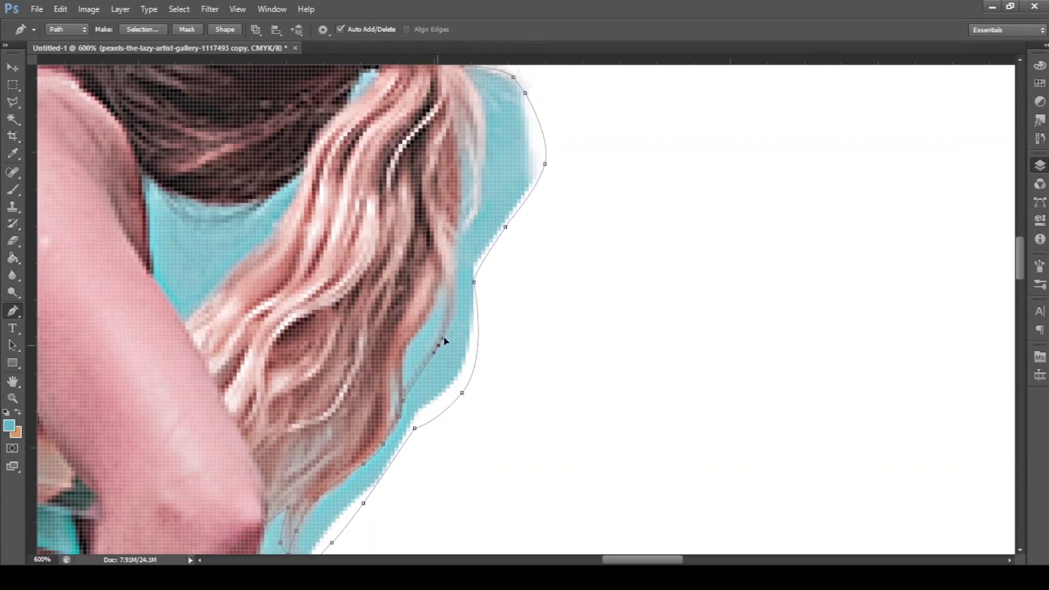
pyautogui.click(455, 309)
pyautogui.click(454, 270)
pyautogui.scroll(1, 457, 262)
pyautogui.click(474, 297)
pyautogui.click(482, 269)
pyautogui.click(486, 227)
pyautogui.click(463, 145)
# Convert the ponytail path to a selection and delete the blue inside it
pyautogui.hotkey('ctrl', 'Return')
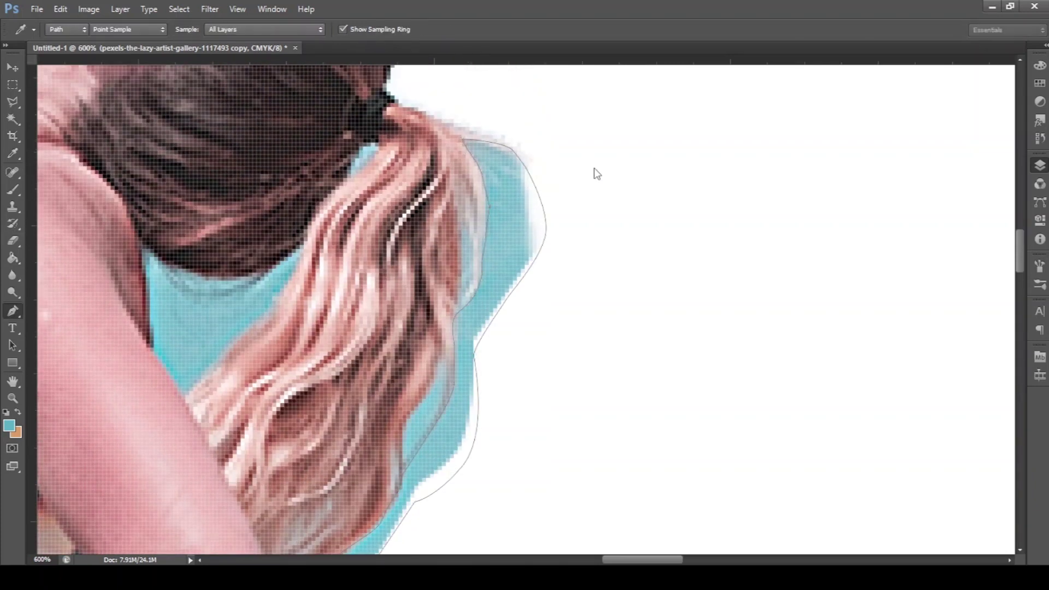
pyautogui.press('e')
pyautogui.press('Delete')
pyautogui.scroll(-2, 510, 207)
pyautogui.scroll(1, 510, 208)
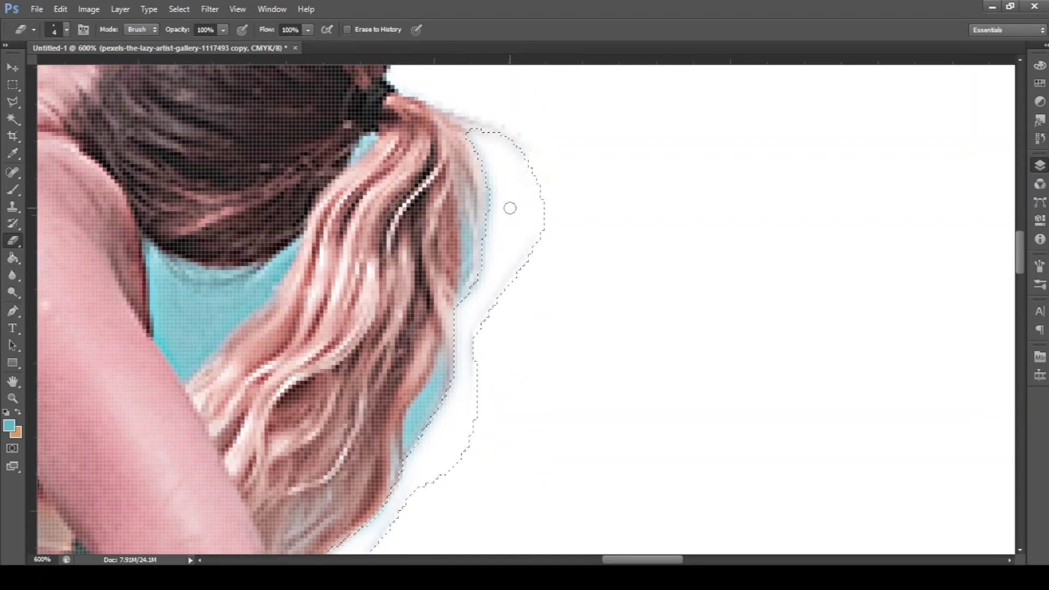
pyautogui.press('p')
# Erase the remaining blue fringe along the hair using Eraser and a size-8 Background Eraser
pyautogui.click(419, 476)
pyautogui.hotkey('ctrl', 'Return')
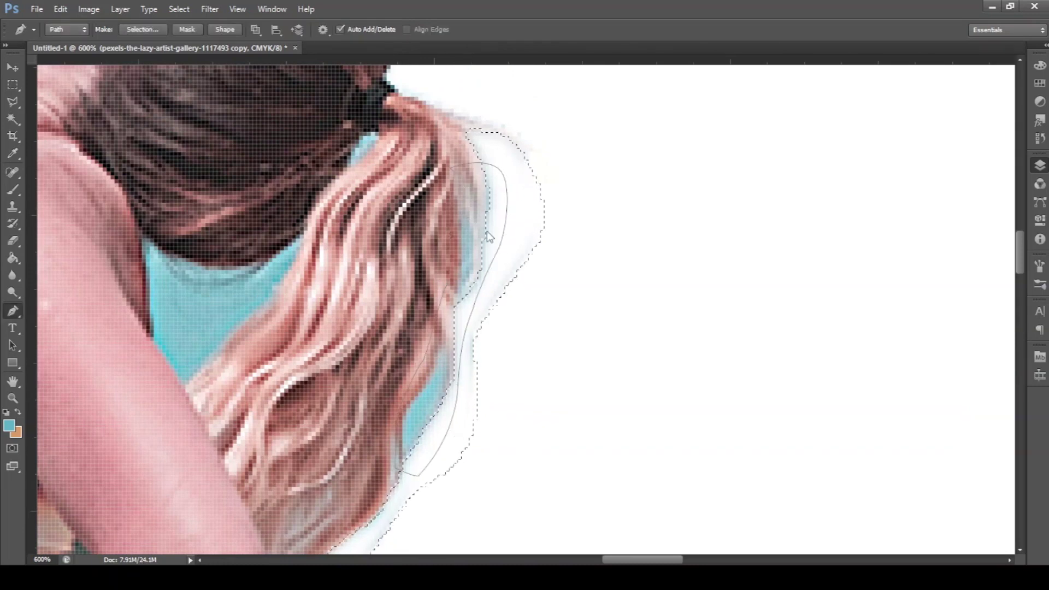
pyautogui.press('e')
pyautogui.moveTo(463, 208); pyautogui.dragTo(453, 284)
pyautogui.moveTo(437, 361)
pyautogui.mouseDown()
pyautogui.moveTo(413, 411)
pyautogui.moveTo(445, 403)
pyautogui.mouseUp()
pyautogui.hotkey('shift', 'e')
pyautogui.moveTo(480, 206)
pyautogui.mouseDown()
pyautogui.moveTo(465, 215)
pyautogui.moveTo(461, 285)
pyautogui.mouseUp()
pyautogui.hotkey('ctrl', 'z')
pyautogui.press('[')
pyautogui.press('[')
pyautogui.press('[')
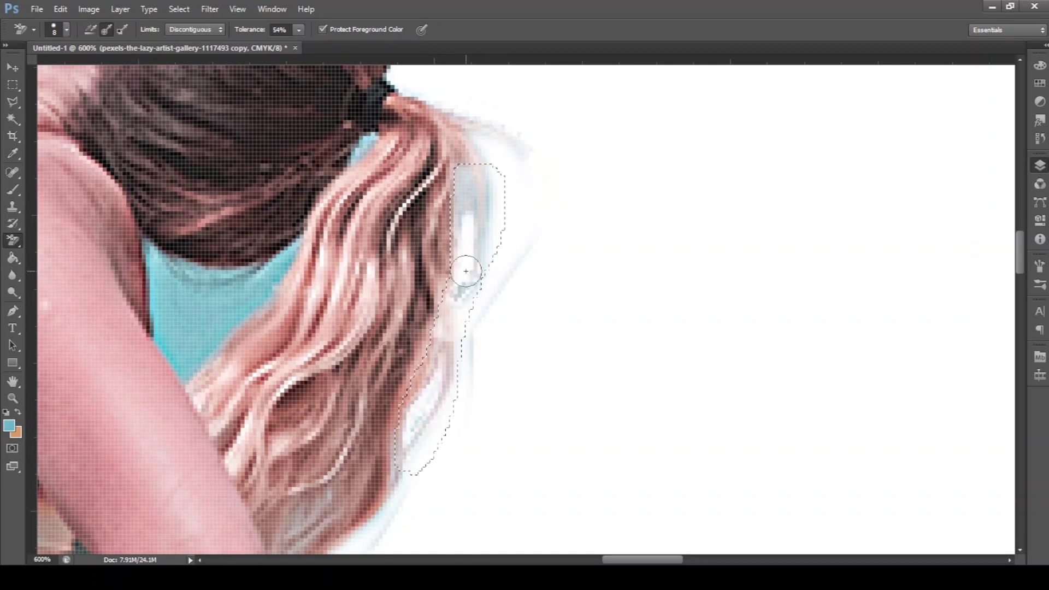
pyautogui.moveTo(494, 197); pyautogui.dragTo(490, 169)
# Start a pen path around the blue patch beside the shirt
pyautogui.press('p')
pyautogui.click(186, 389)
pyautogui.click(151, 338)
pyautogui.click(142, 241)
pyautogui.click(218, 270)
pyautogui.click(305, 232)
# Finish tracing the patch along the shirt and hair edge and close the path
pyautogui.click(297, 258)
pyautogui.click(285, 279)
pyautogui.click(272, 298)
pyautogui.click(253, 319)
pyautogui.click(243, 326)
pyautogui.click(237, 334)
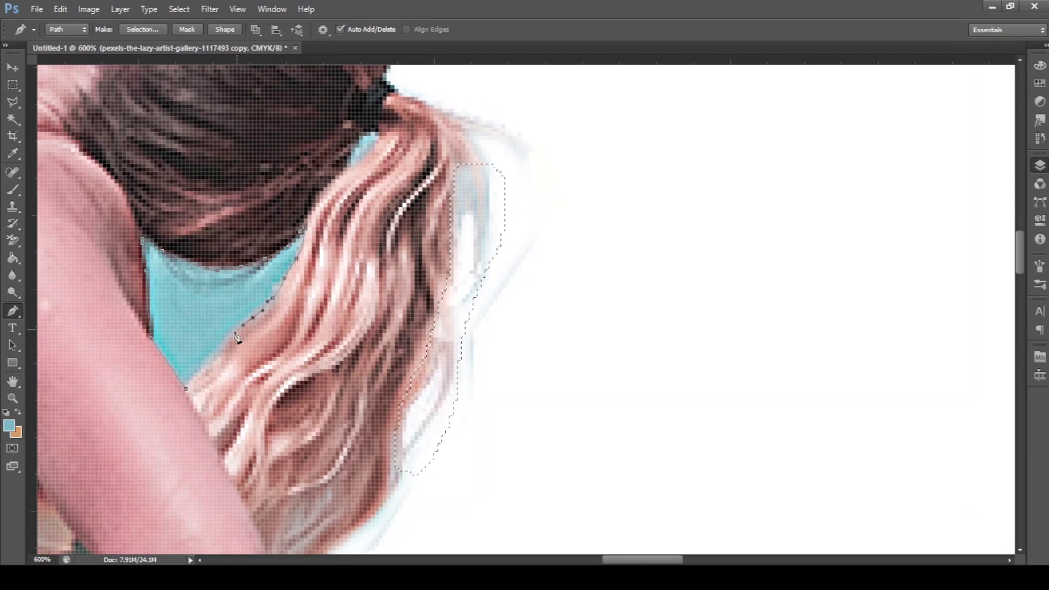
pyautogui.click(186, 387)
# Load the shirt-patch path as a selection, erase the blue inside, and deselect
pyautogui.hotkey('ctrl', 'Return')
pyautogui.click(13, 241)
pyautogui.moveTo(158, 284)
pyautogui.mouseDown()
pyautogui.moveTo(210, 290)
pyautogui.moveTo(176, 285)
pyautogui.mouseUp()
pyautogui.moveTo(182, 365)
pyautogui.mouseDown()
pyautogui.moveTo(246, 306)
pyautogui.moveTo(156, 254)
pyautogui.moveTo(172, 379)
pyautogui.moveTo(246, 284)
pyautogui.moveTo(176, 339)
pyautogui.moveTo(159, 328)
pyautogui.mouseUp()
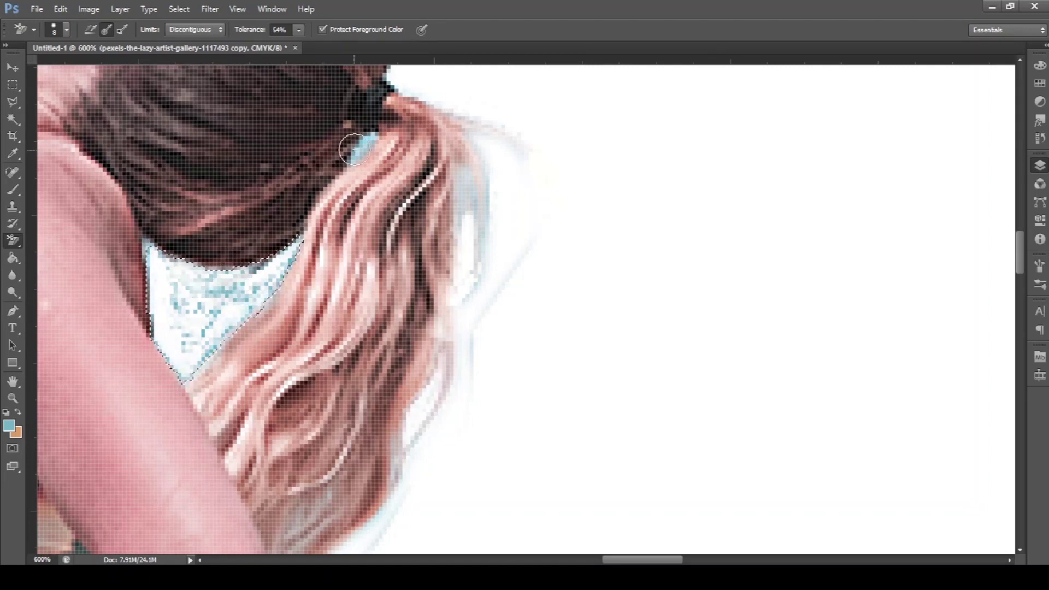
pyautogui.hotkey('ctrl', 'd')
pyautogui.hotkey('shift', 'e')
pyautogui.scroll(1, 185, 383)
pyautogui.scroll(4, 185, 382)
pyautogui.scroll(-3, 185, 402)
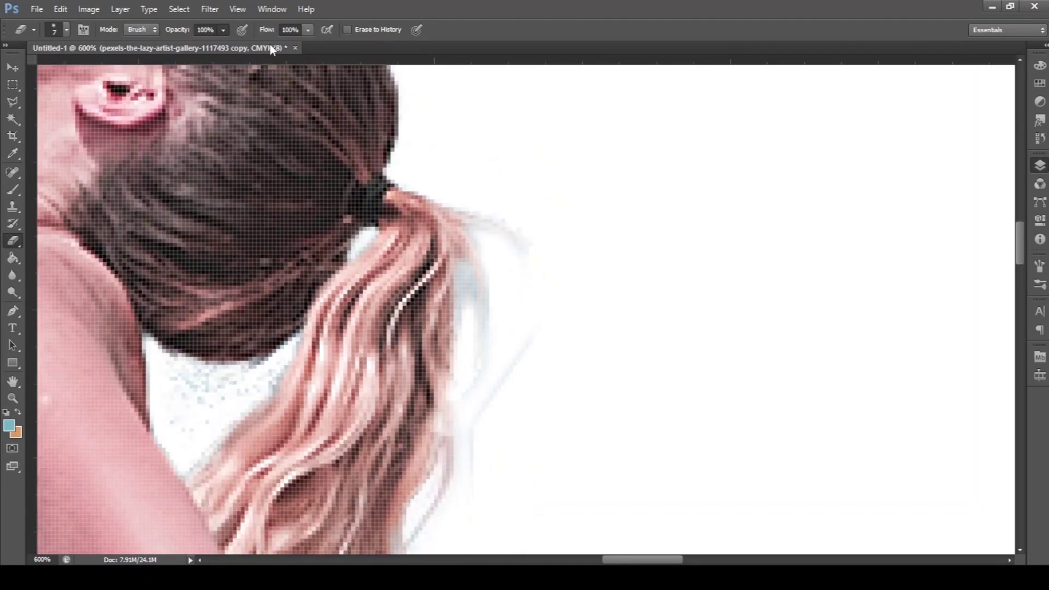
# Inspect the arm and raised-hand edges at 500%, then zoom out to the full composite
pyautogui.hotkey('ctrl', '-')
pyautogui.scroll(-3, 592, 380)
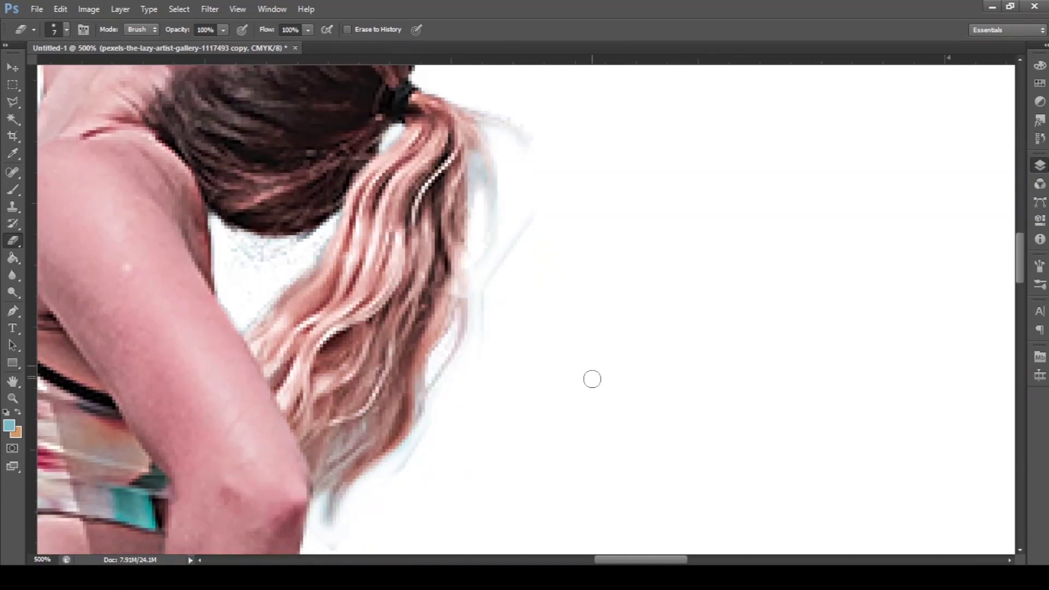
pyautogui.scroll(-3, 363, 424)
pyautogui.scroll(-3, 328, 356)
pyautogui.scroll(-1, 295, 382)
pyautogui.scroll(-2, 306, 437)
pyautogui.scroll(-2, 317, 410)
pyautogui.moveTo(294, 385); pyautogui.dragTo(449, 379)
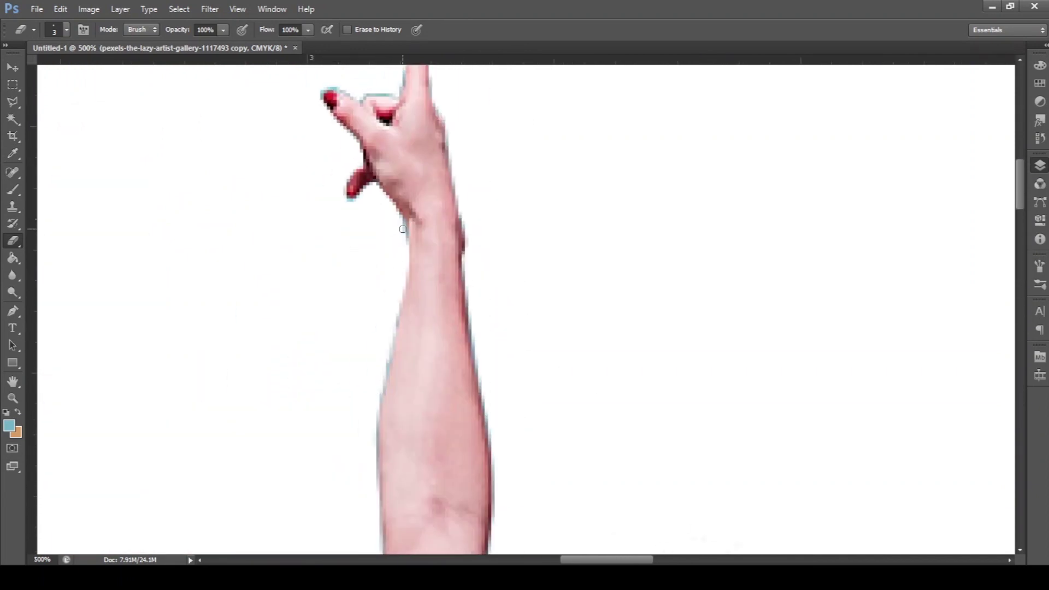
pyautogui.scroll(3, 353, 197)
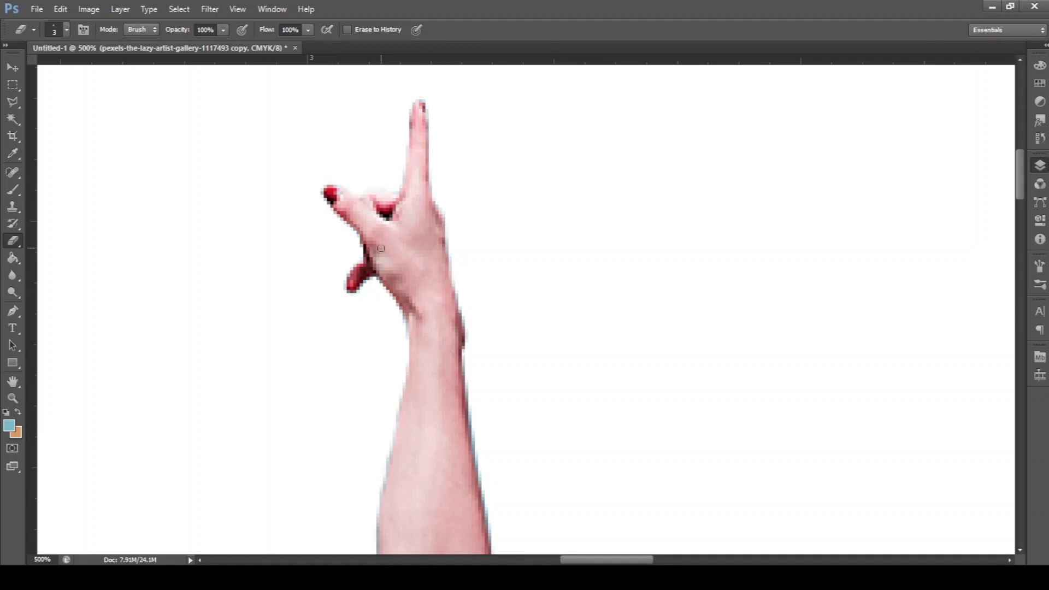
pyautogui.scroll(-10, 380, 274)
pyautogui.scroll(-4, 374, 270)
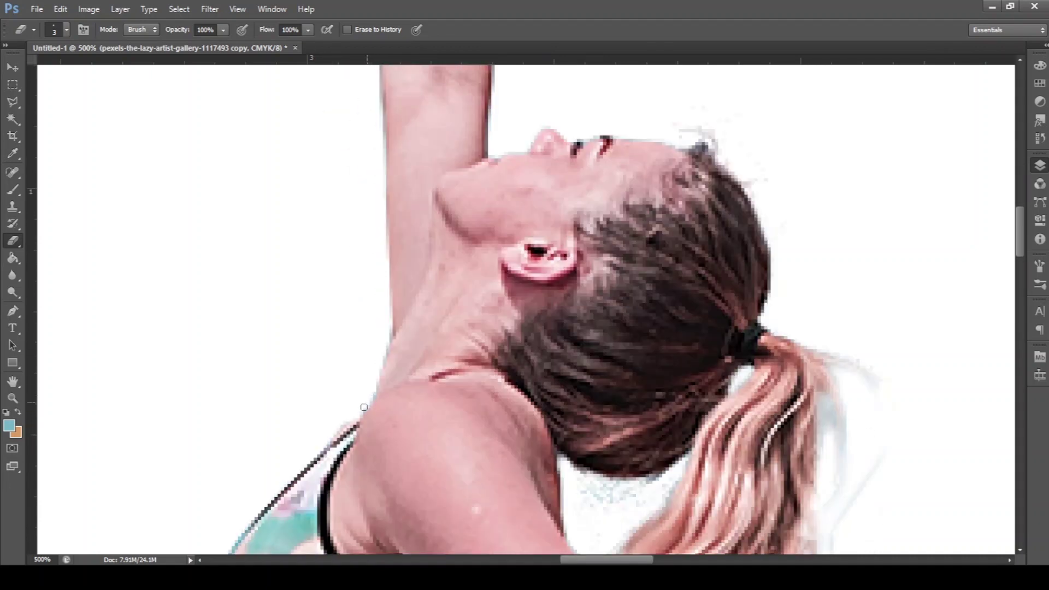
pyautogui.scroll(-3, 364, 408)
pyautogui.hotkey('ctrl', '-')
pyautogui.hotkey('ctrl', '-')
pyautogui.hotkey('ctrl', '-')
pyautogui.hotkey('ctrl', '-')
pyautogui.hotkey('ctrl', '-')
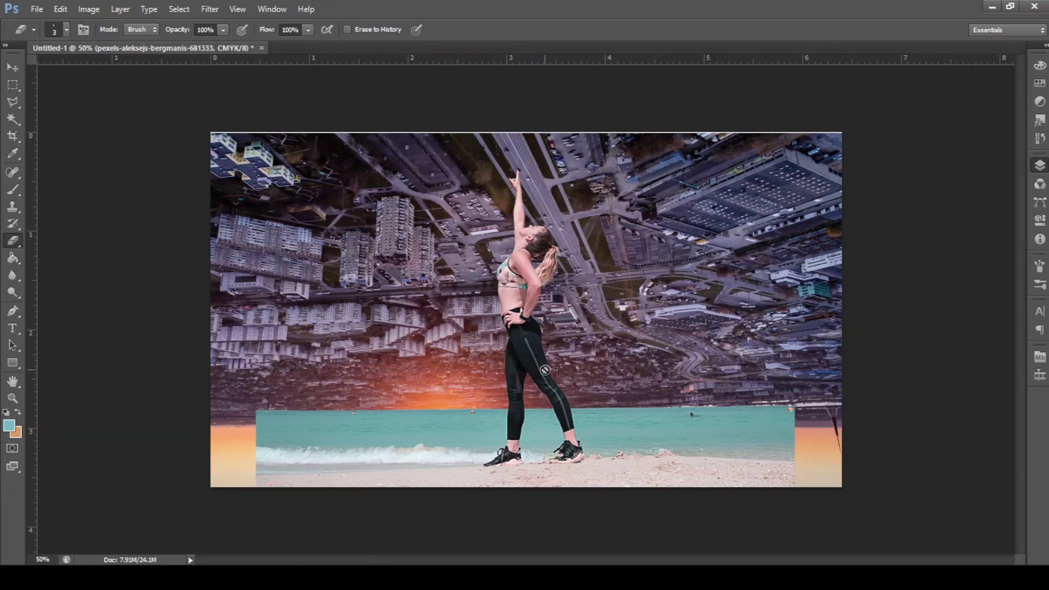
# Add a new layer above the beach photo and paint an orange glow at the horizon with a 500 px brush
pyautogui.press('v')
pyautogui.click(545, 370)
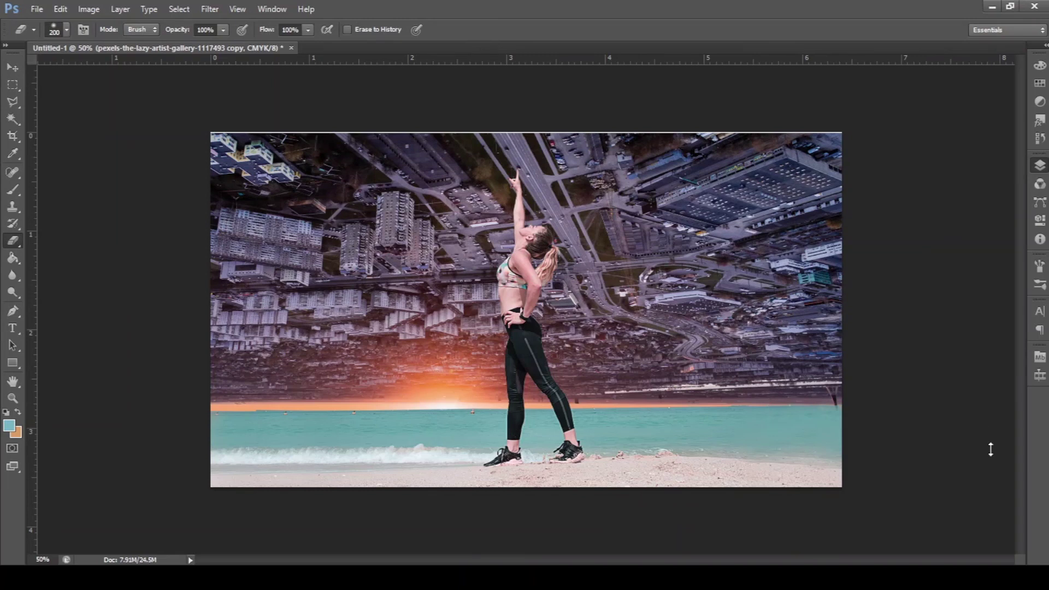
pyautogui.hotkey('ctrl', 'shift', 'alt', 'n')
pyautogui.press('b')
pyautogui.keyDown('alt'); pyautogui.click(423, 390); pyautogui.keyUp('alt')
pyautogui.click(442, 413)
pyautogui.press(']')
pyautogui.press(']')
pyautogui.press(']')
pyautogui.click(457, 432)
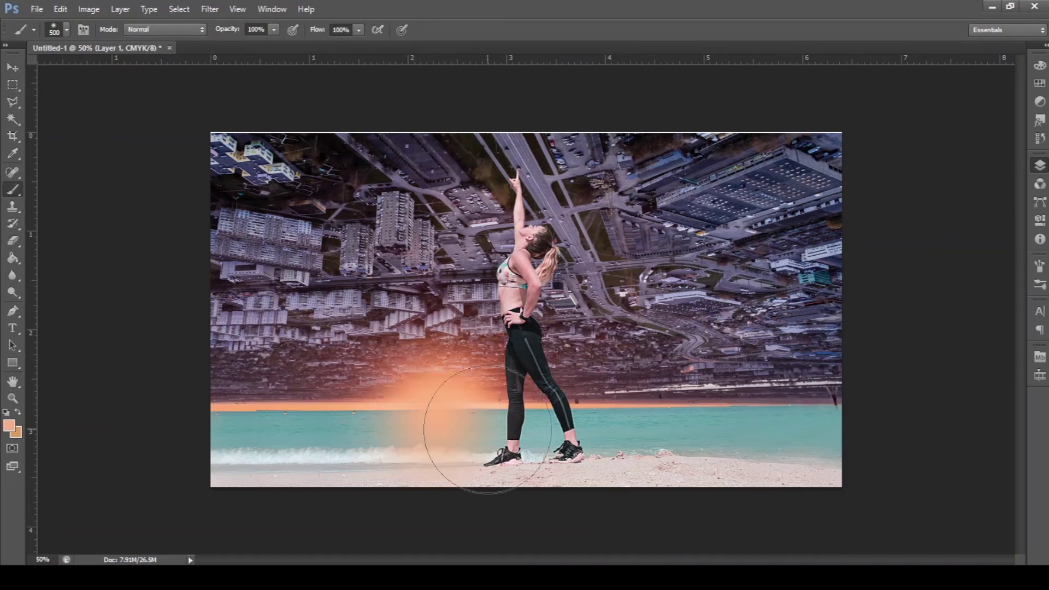
pyautogui.click(437, 412)
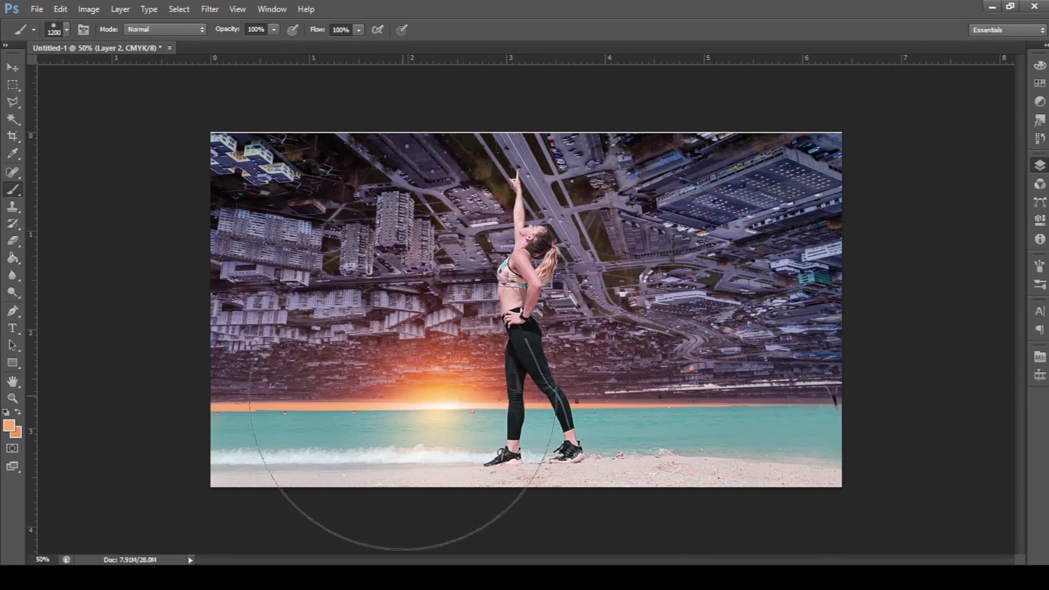
pyautogui.moveTo(422, 387); pyautogui.dragTo(427, 399)
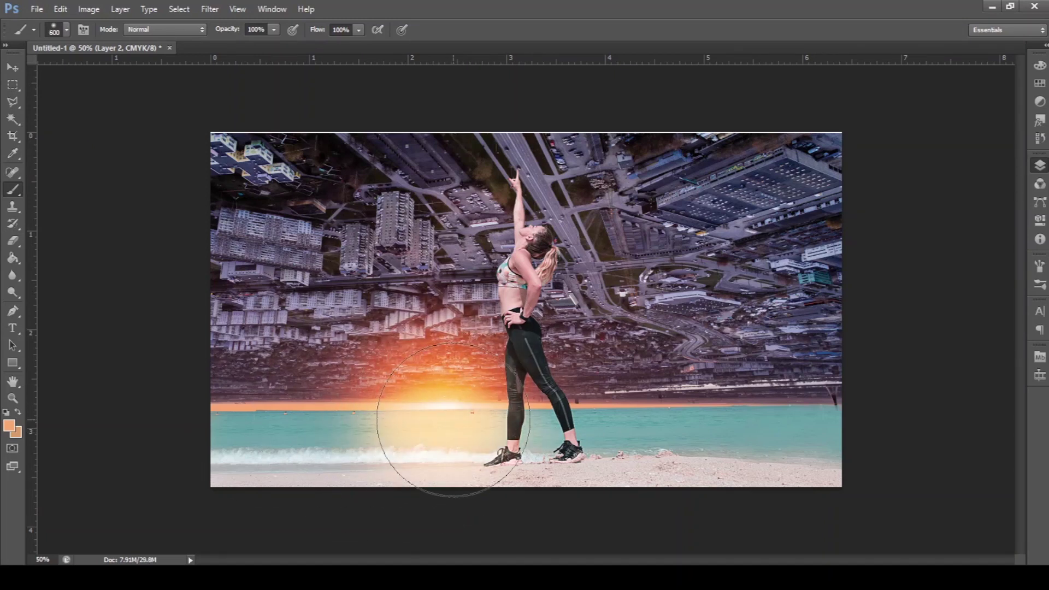
# Sample the sunset's orange and paint a wide 600 px glow over the water and beach
pyautogui.keyDown('alt'); pyautogui.click(428, 386); pyautogui.keyUp('alt')
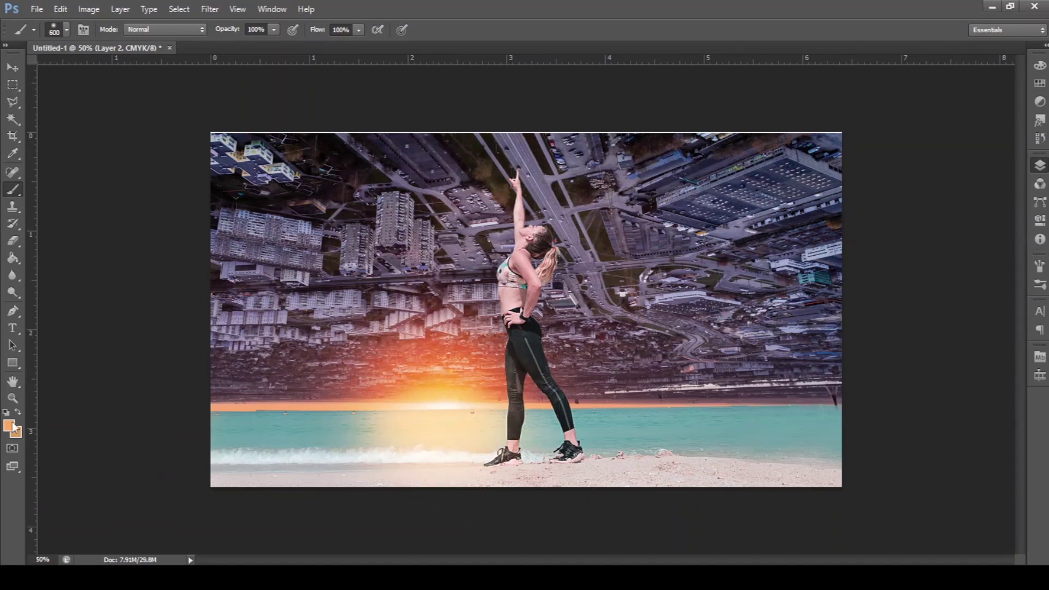
pyautogui.press('i')
pyautogui.press('b')
pyautogui.moveTo(380, 439); pyautogui.dragTo(554, 449)
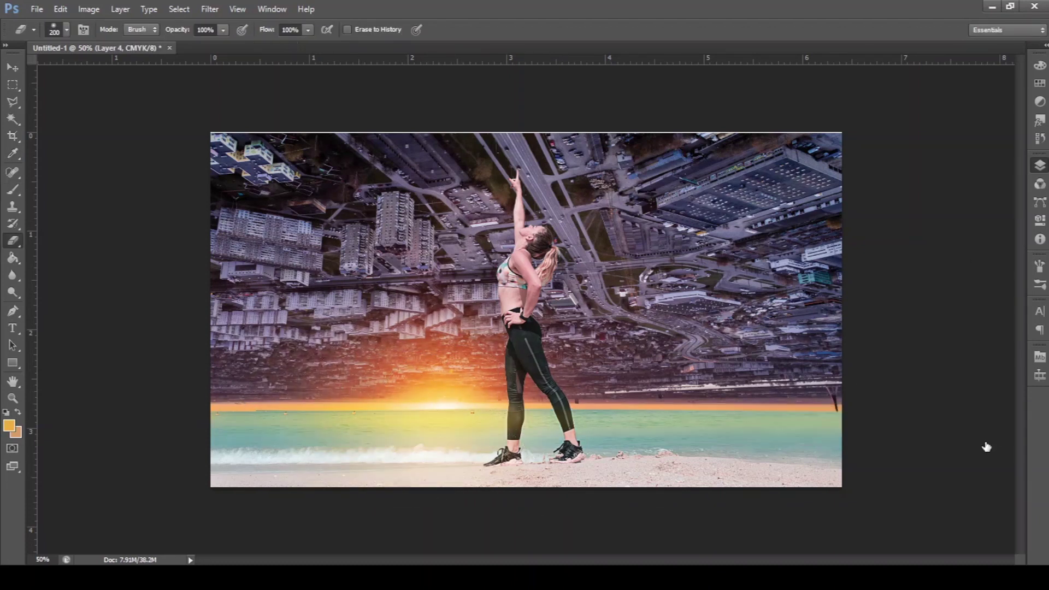
# Paint a soft dark-brown stroke over the woman, undoing and redoing to compare
pyautogui.click(13, 190)
pyautogui.press('alt')
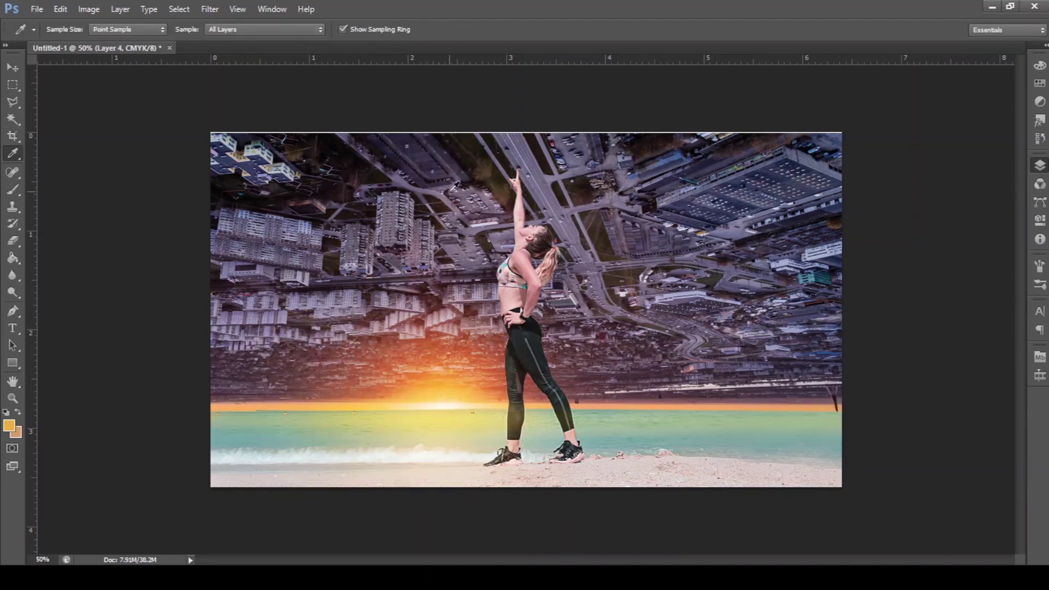
pyautogui.moveTo(519, 169)
pyautogui.mouseDown()
pyautogui.moveTo(523, 307)
pyautogui.moveTo(569, 435)
pyautogui.moveTo(524, 471)
pyautogui.mouseUp()
pyautogui.hotkey('ctrl', 'alt', 'z')
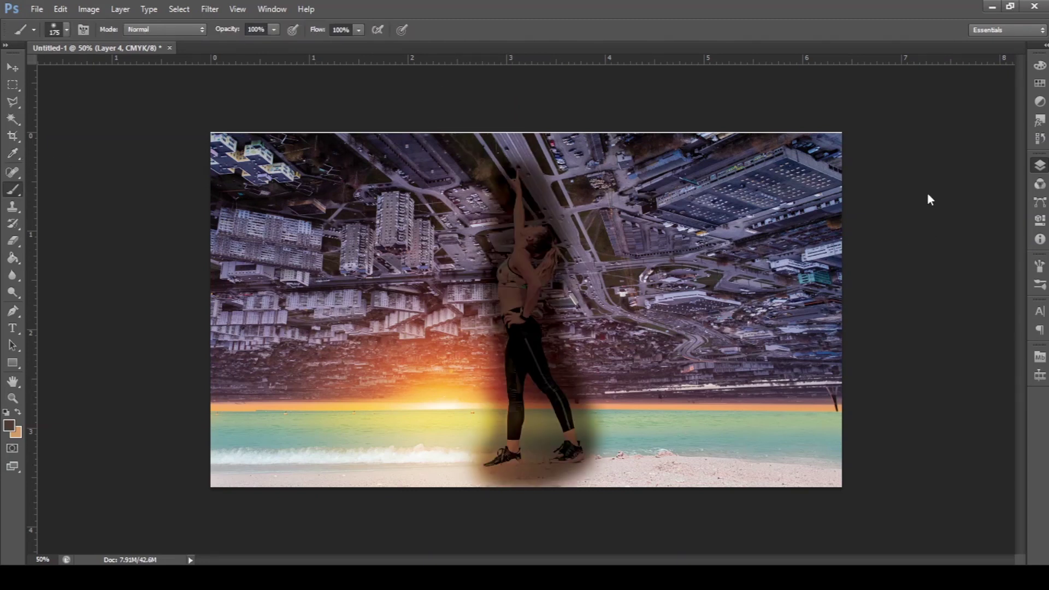
pyautogui.hotkey('ctrl', 'alt', 'z')
pyautogui.hotkey('ctrl', 'shift', 'z')
pyautogui.hotkey('ctrl', 'shift', 'z')
pyautogui.hotkey('ctrl', 'alt', 'z')
pyautogui.hotkey('ctrl', 'alt', 'z')
pyautogui.hotkey('ctrl', 'shift', 'z')
pyautogui.hotkey('ctrl', 'shift', 'z')
pyautogui.hotkey('ctrl', 'alt', 'z')
pyautogui.hotkey('ctrl', 'alt', 'z')
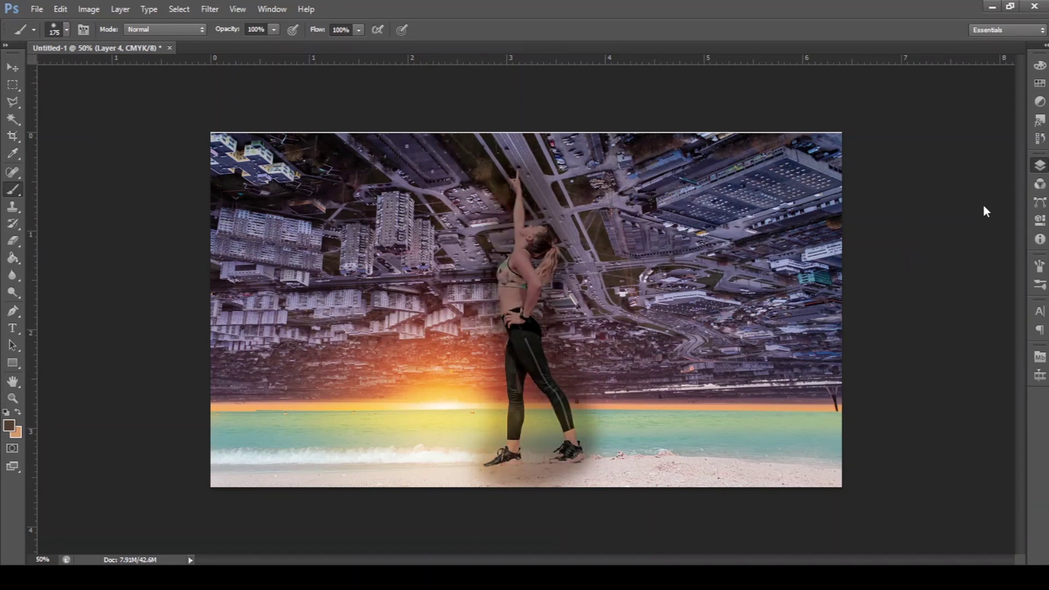
# At 100%, erase the spill between her legs and on the sand with a 60 px eraser
pyautogui.hotkey('ctrl', '+')
pyautogui.hotkey('ctrl', '+')
pyautogui.press('e')
pyautogui.scroll(2, 486, 160)
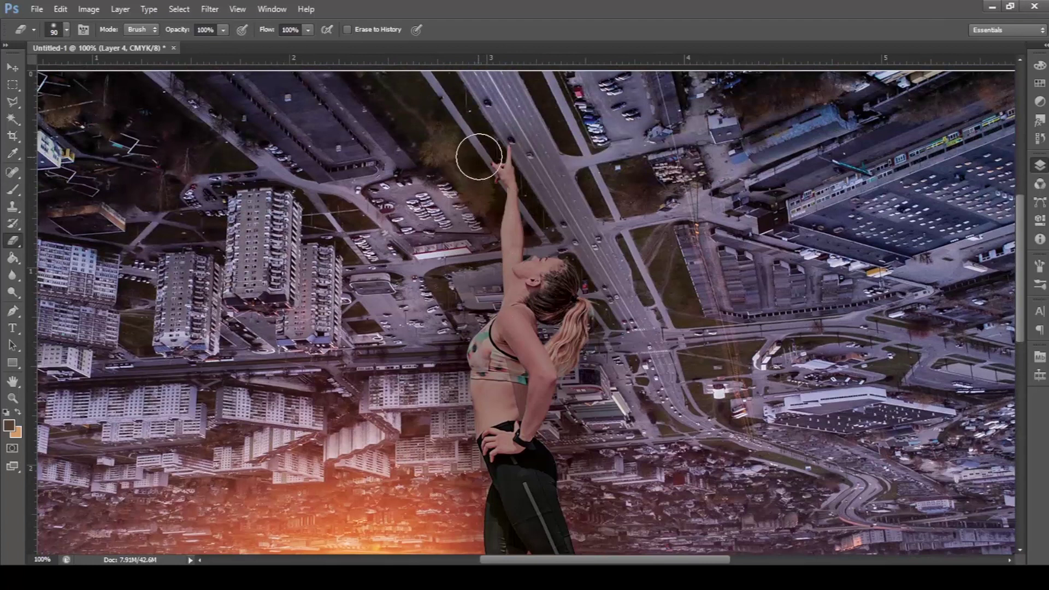
pyautogui.scroll(-5, 459, 344)
pyautogui.scroll(-2, 415, 427)
pyautogui.moveTo(541, 402)
pyautogui.mouseDown()
pyautogui.moveTo(529, 487)
pyautogui.moveTo(650, 482)
pyautogui.mouseUp()
pyautogui.press('[')
pyautogui.press('[')
pyautogui.press('[')
pyautogui.moveTo(525, 328); pyautogui.dragTo(673, 464)
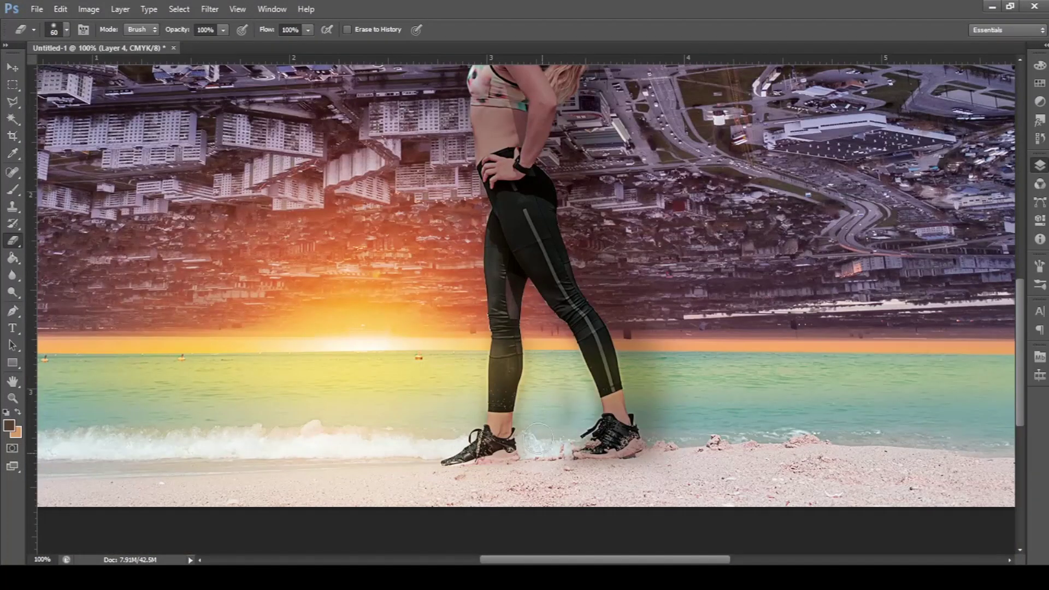
# Scroll over the legs and feet to check the erased edges
pyautogui.scroll(1, 586, 324)
pyautogui.scroll(1, 574, 246)
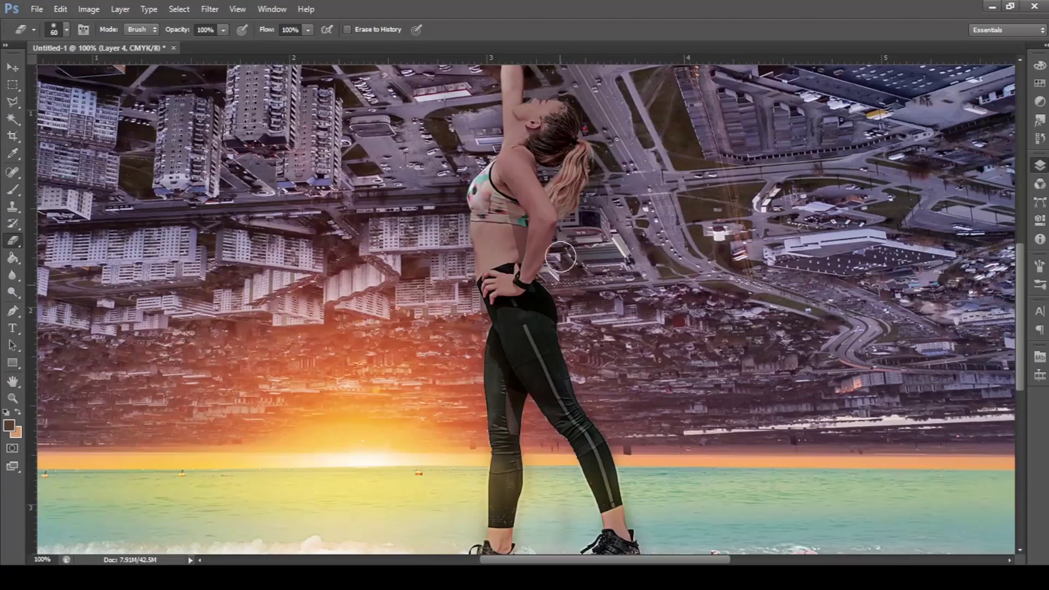
pyautogui.scroll(2, 552, 164)
pyautogui.scroll(1, 530, 107)
pyautogui.scroll(-2, 547, 218)
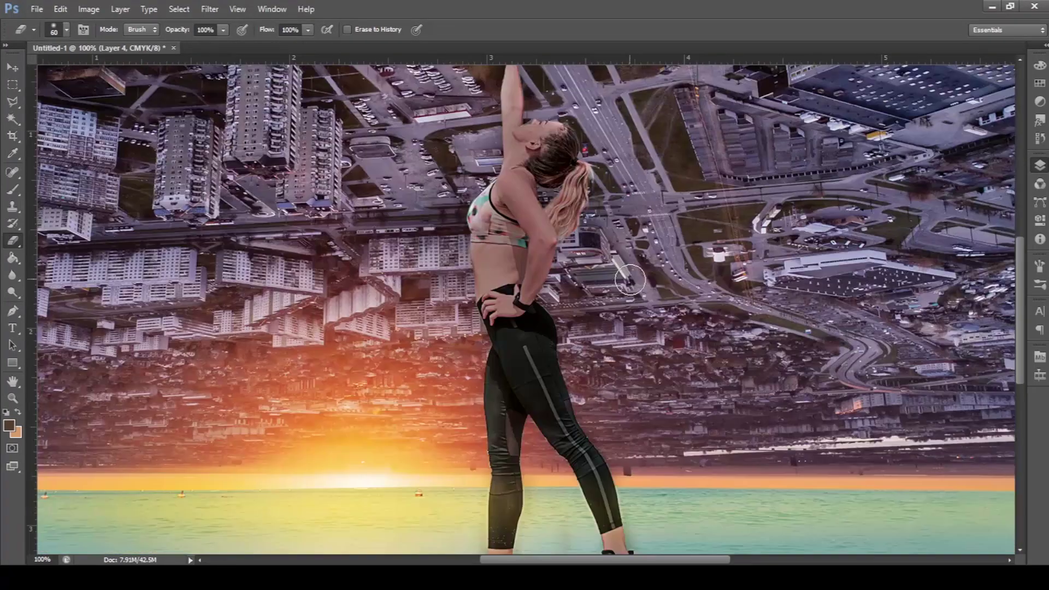
pyautogui.scroll(-3, 628, 382)
pyautogui.scroll(2, 525, 396)
pyautogui.scroll(1, 498, 386)
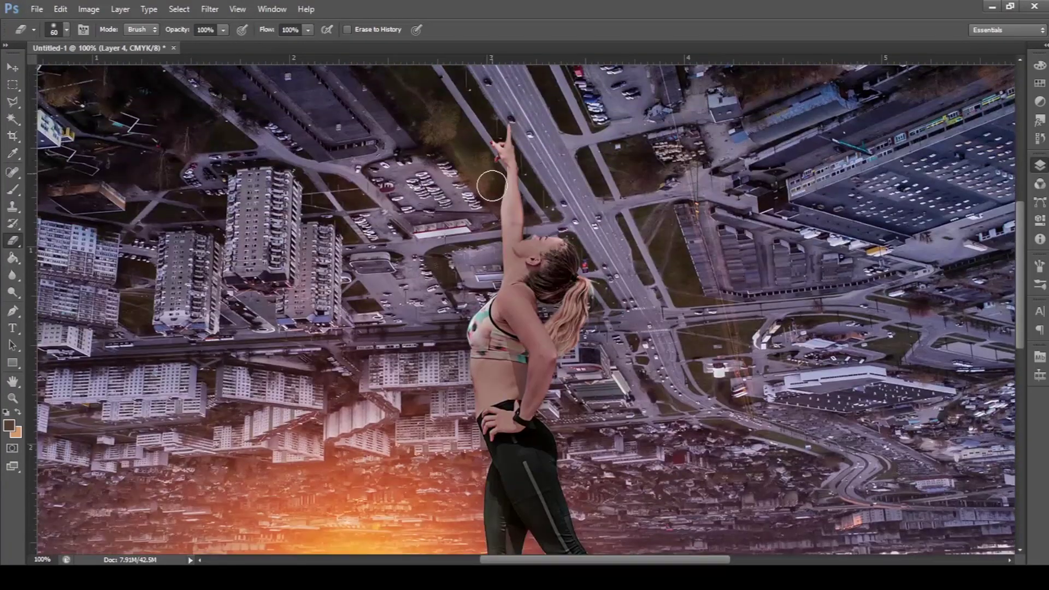
pyautogui.scroll(-1, 459, 372)
pyautogui.scroll(-1, 437, 364)
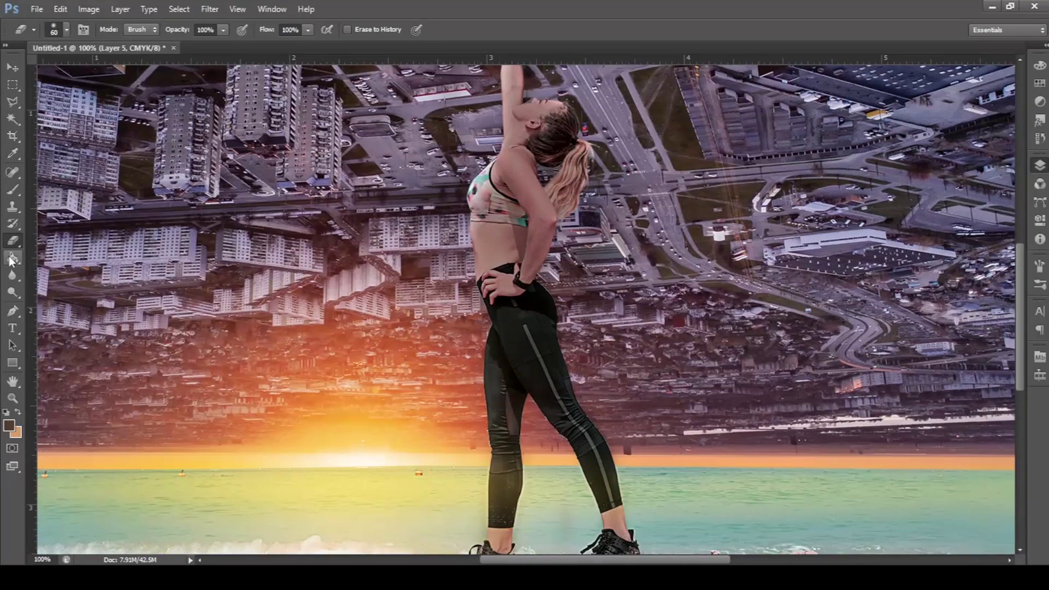
# Paint brown shading down the torso with a 150 px soft brush, then erase the left-edge overspill at 60 px
pyautogui.press('b')
pyautogui.moveTo(511, 175); pyautogui.dragTo(511, 263)
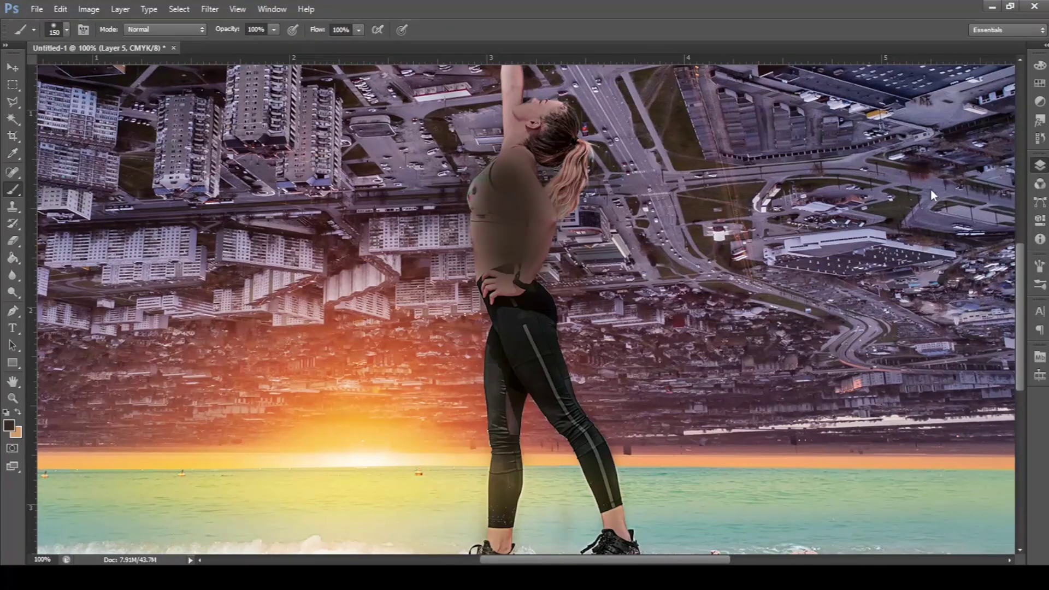
pyautogui.press('e')
pyautogui.moveTo(465, 235); pyautogui.dragTo(461, 184)
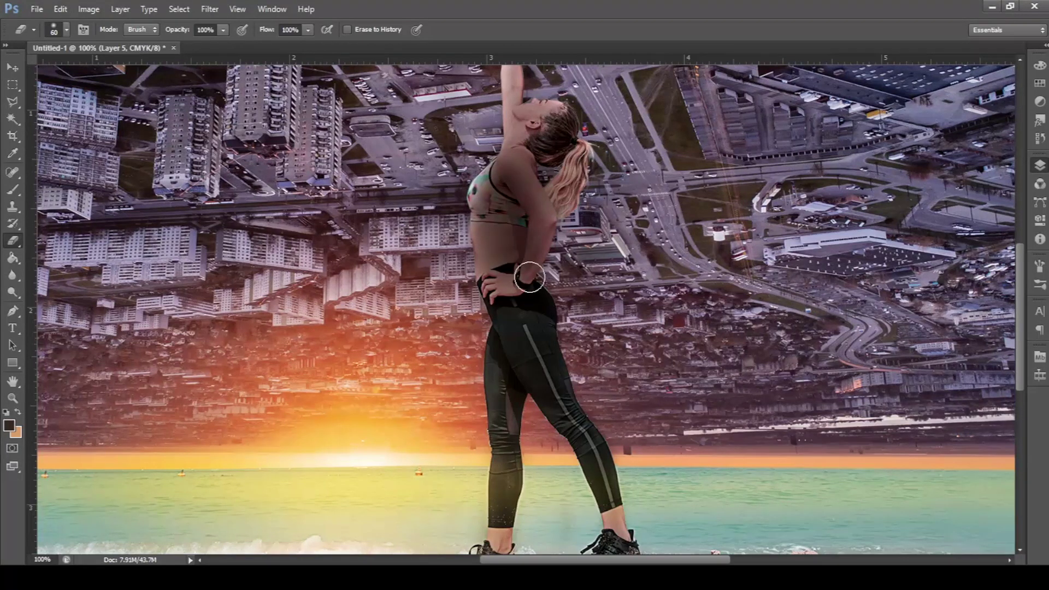
pyautogui.press('b')
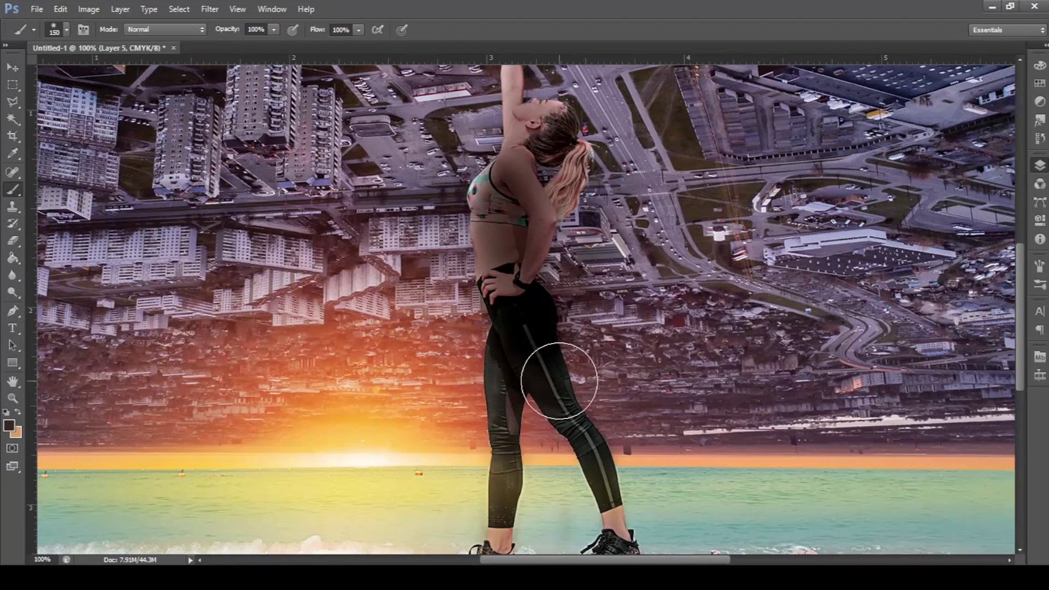
pyautogui.press('e')
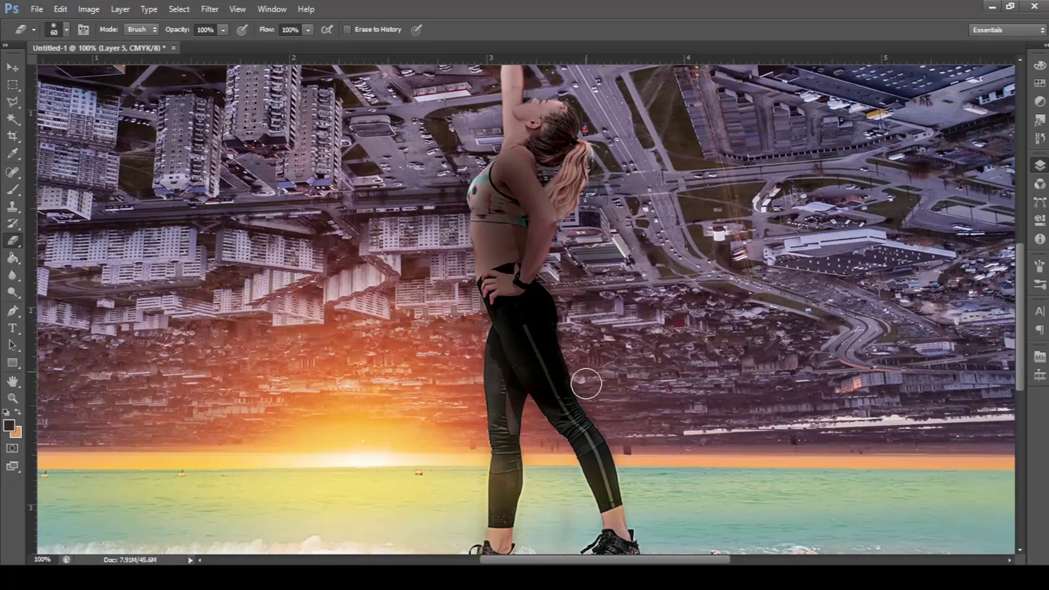
pyautogui.scroll(3, 608, 375)
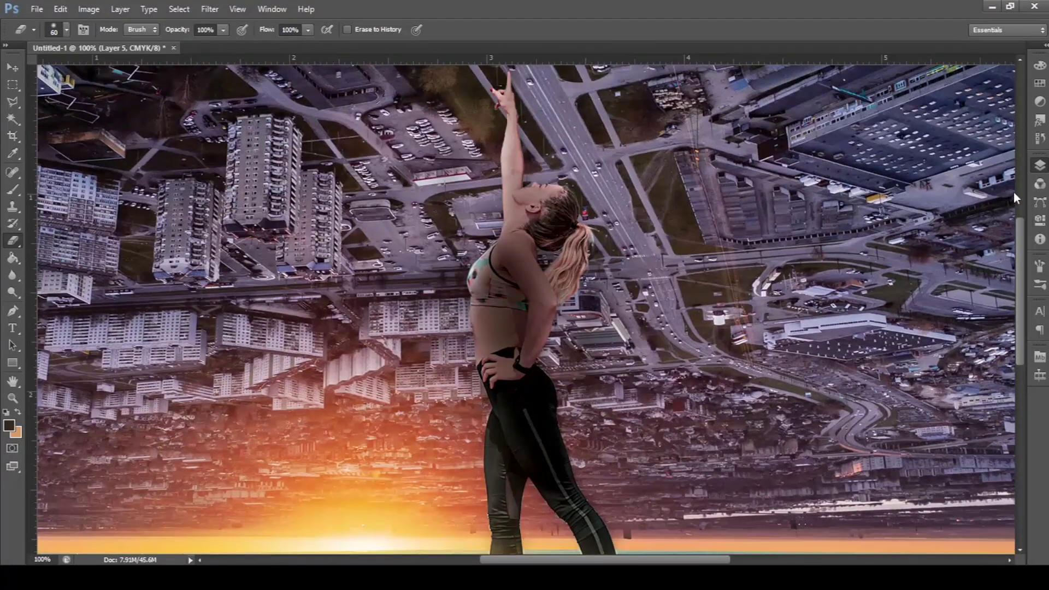
# Choose orange as the paint colour and try a glow stroke along her side, then undo it
pyautogui.keyDown('ctrl'); pyautogui.click(955, 229); pyautogui.keyUp('ctrl')
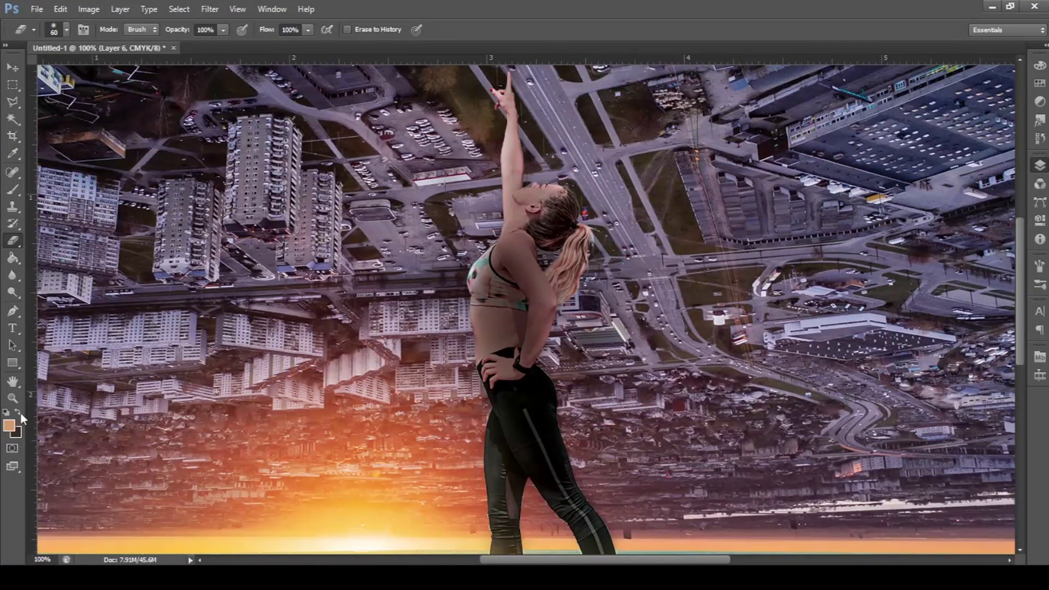
pyautogui.press('b')
pyautogui.moveTo(503, 72); pyautogui.dragTo(481, 405)
pyautogui.scroll(-3, 493, 252)
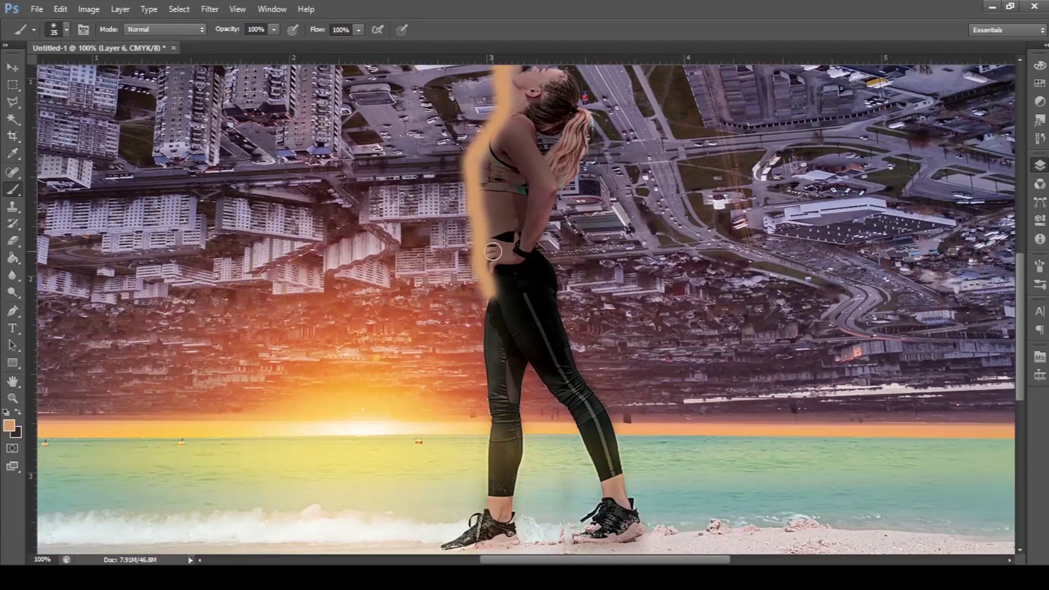
pyautogui.scroll(2, 493, 252)
pyautogui.hotkey('ctrl', 'z')
pyautogui.scroll(2, 500, 101)
pyautogui.scroll(1, 501, 102)
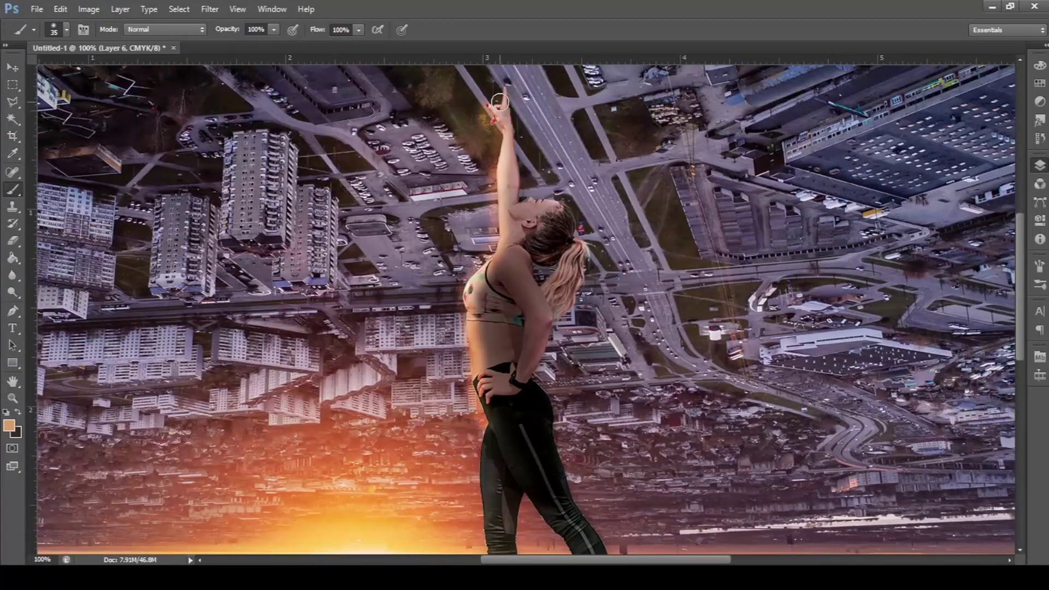
pyautogui.scroll(-1, 490, 248)
# Paint orange glow with a 60 px brush from her hip down behind the leg
pyautogui.press(']')
pyautogui.press(']')
pyautogui.moveTo(480, 380); pyautogui.dragTo(481, 470)
pyautogui.scroll(-3, 481, 427)
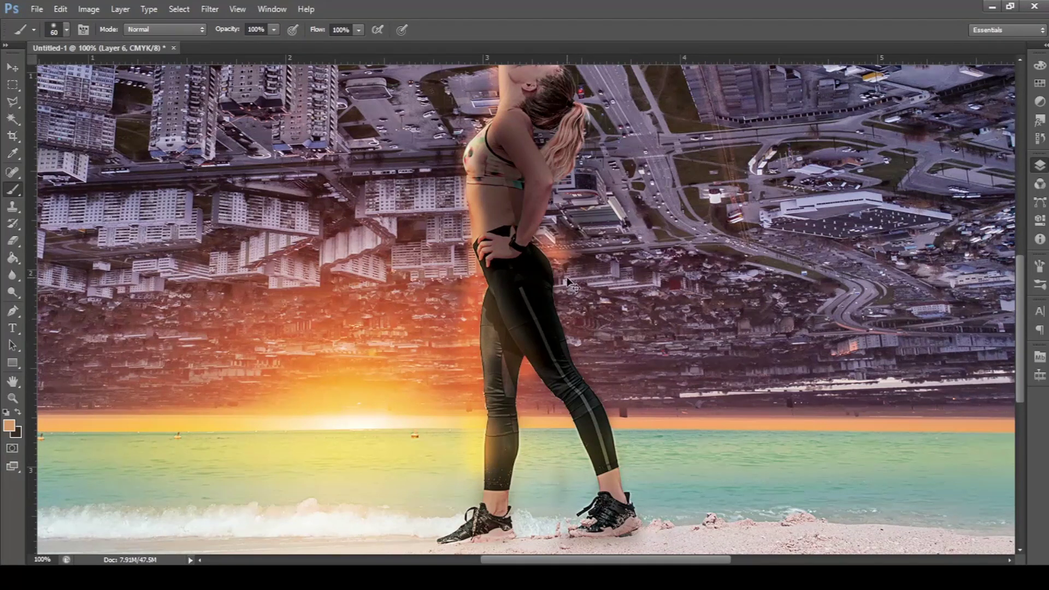
pyautogui.moveTo(569, 282); pyautogui.dragTo(614, 421)
pyautogui.scroll(1, 587, 340)
pyautogui.moveTo(579, 298); pyautogui.dragTo(579, 112)
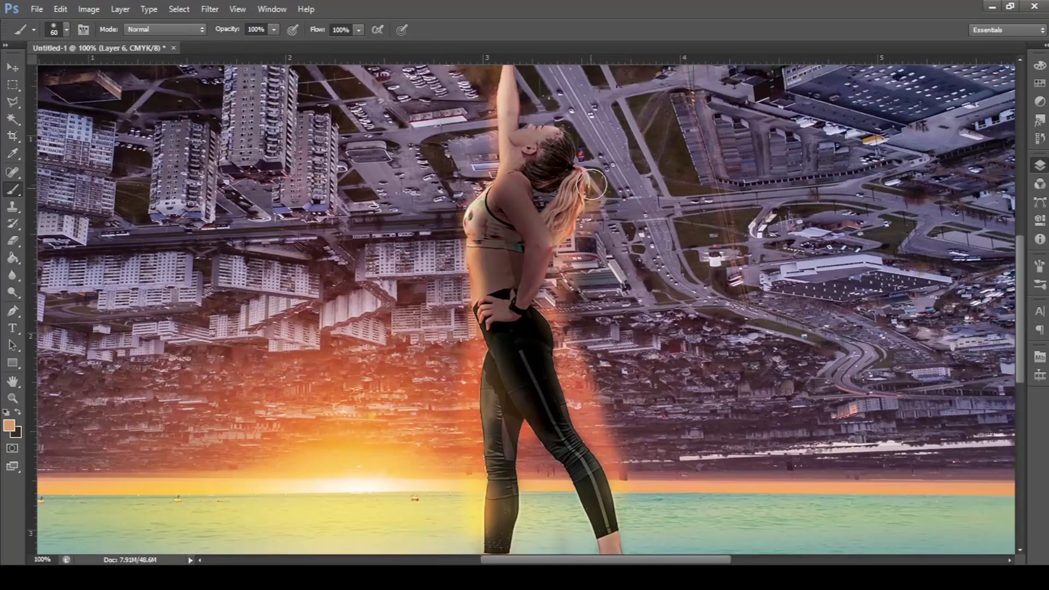
pyautogui.scroll(2, 579, 137)
pyautogui.press('p')
pyautogui.press('b')
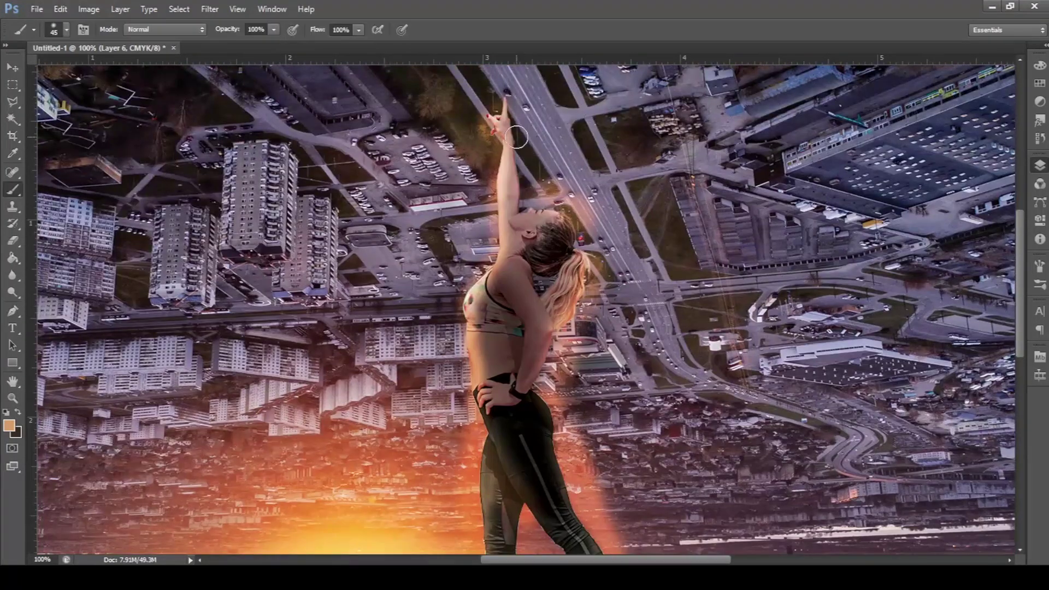
# Erase the orange glow off the leggings on her thigh and beside the hair
pyautogui.scroll(-1, 589, 217)
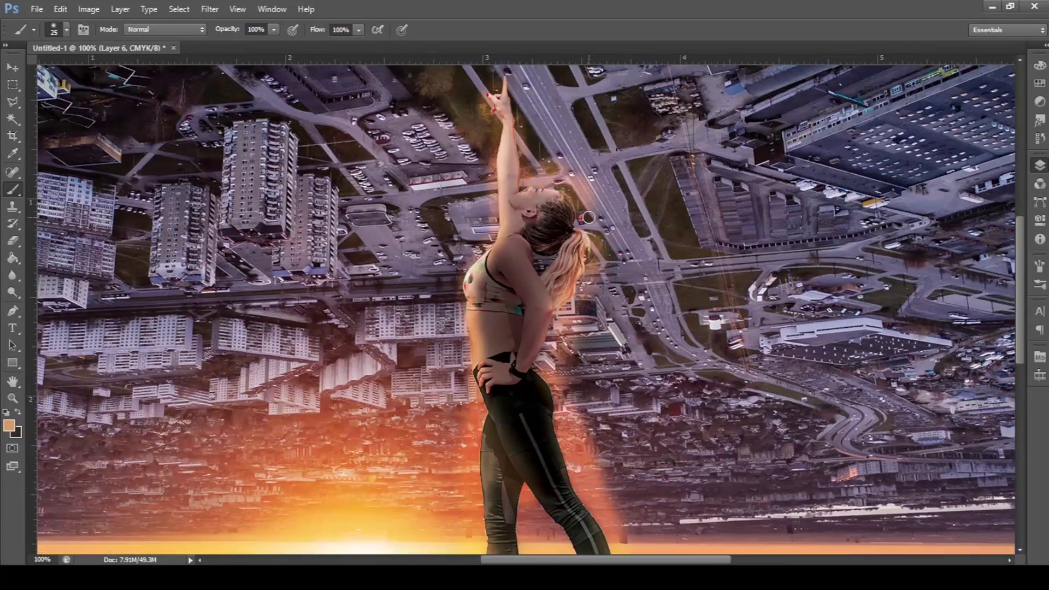
pyautogui.press('e')
pyautogui.scroll(-2, 506, 346)
pyautogui.moveTo(506, 345); pyautogui.dragTo(504, 391)
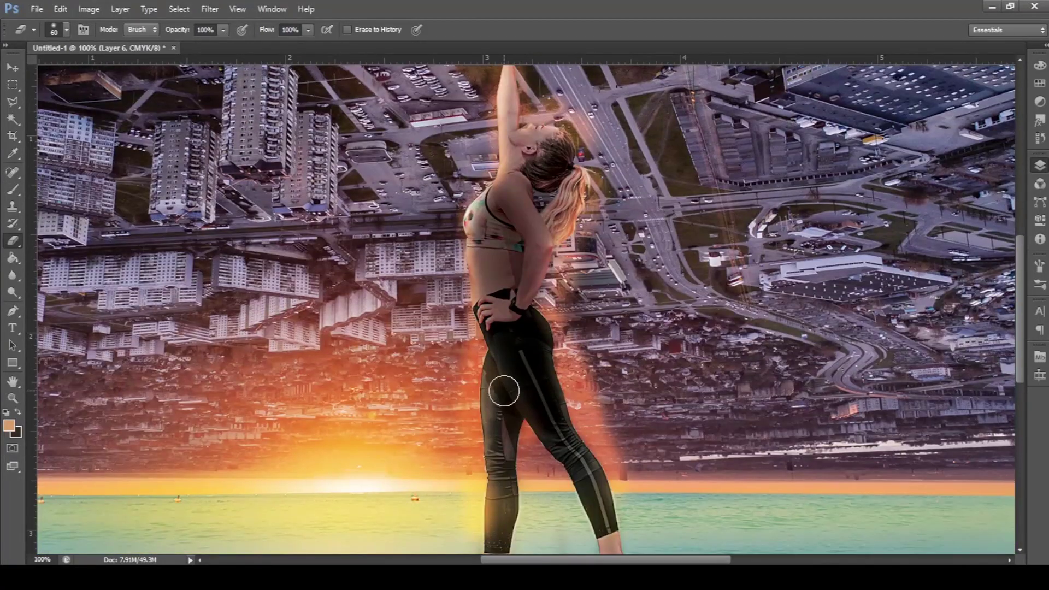
pyautogui.moveTo(563, 312)
pyautogui.mouseDown()
pyautogui.moveTo(550, 300)
pyautogui.moveTo(591, 417)
pyautogui.moveTo(587, 246)
pyautogui.mouseUp()
# Erase the glow along the raised arm's edge with a 50 px eraser
pyautogui.scroll(1, 588, 246)
pyautogui.press('[')
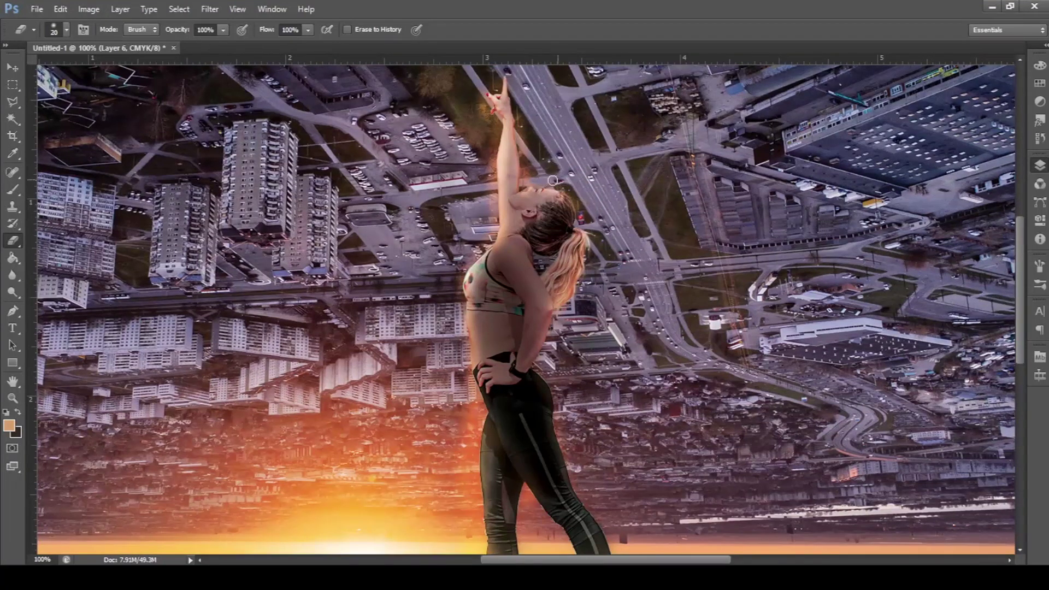
pyautogui.moveTo(529, 146)
pyautogui.mouseDown()
pyautogui.moveTo(528, 174)
pyautogui.moveTo(482, 104)
pyautogui.mouseUp()
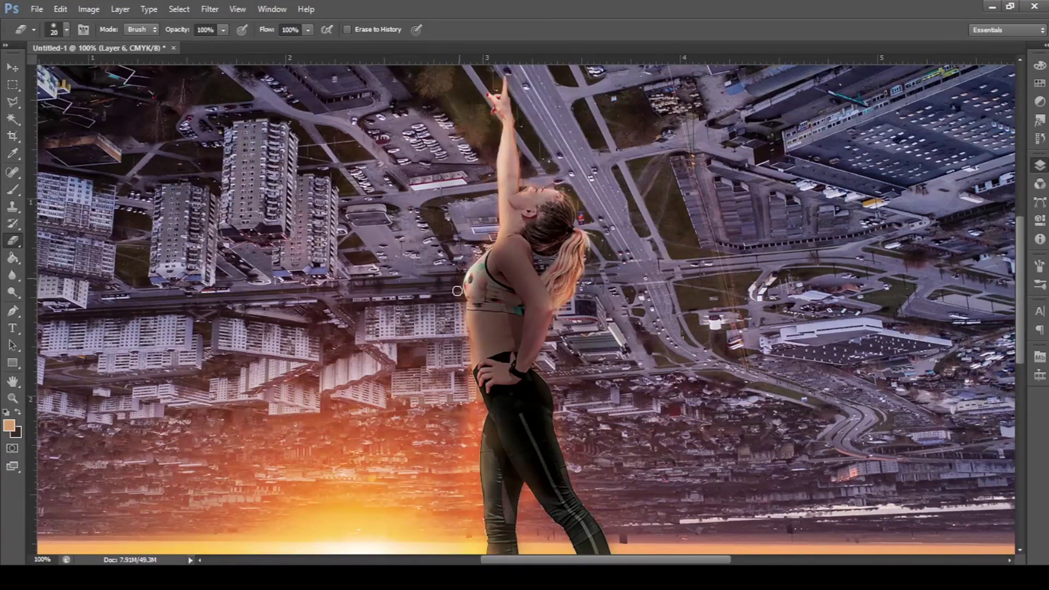
pyautogui.scroll(1, 467, 193)
pyautogui.scroll(-1, 530, 186)
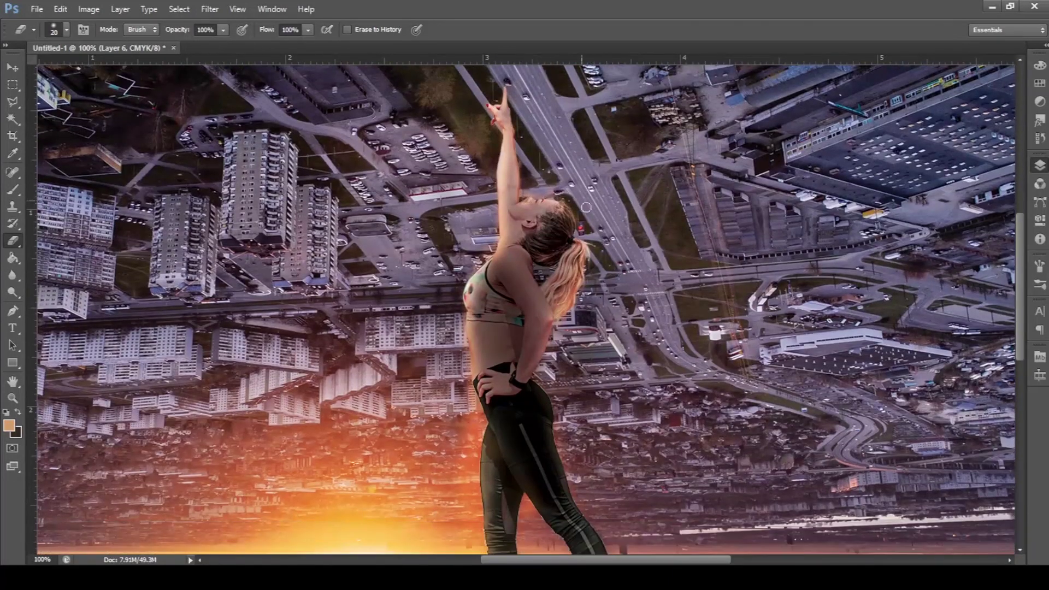
pyautogui.scroll(-3, 481, 248)
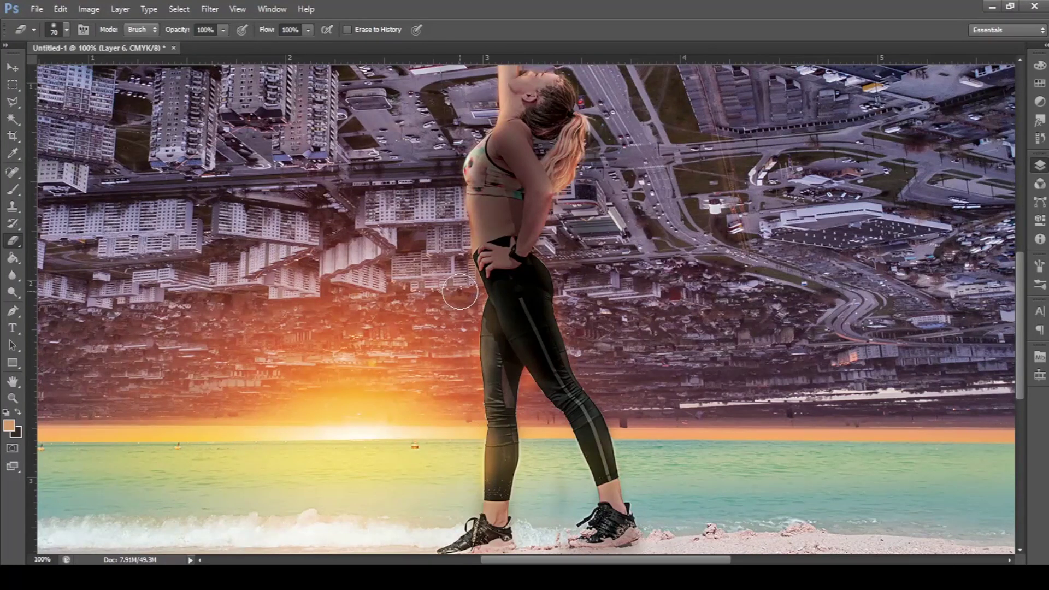
pyautogui.scroll(1, 385, 256)
# Swap colours, return to the 31% opacity Eraser on Layer 6, and zoom out to the legs and beach
pyautogui.press('x')
pyautogui.press('b')
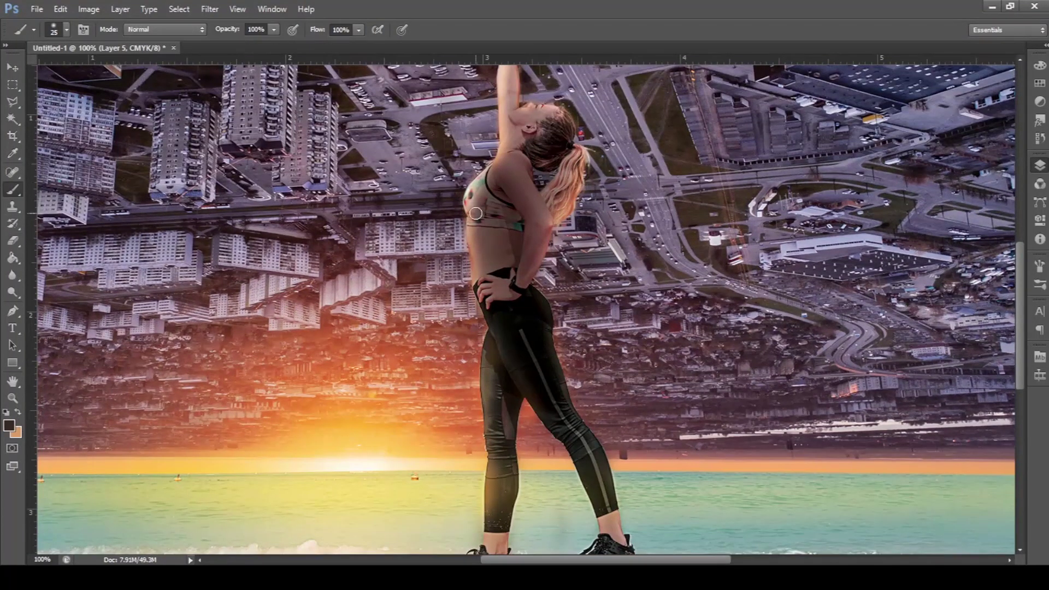
pyautogui.scroll(-1, 484, 186)
pyautogui.scroll(4, 484, 185)
pyautogui.press('e')
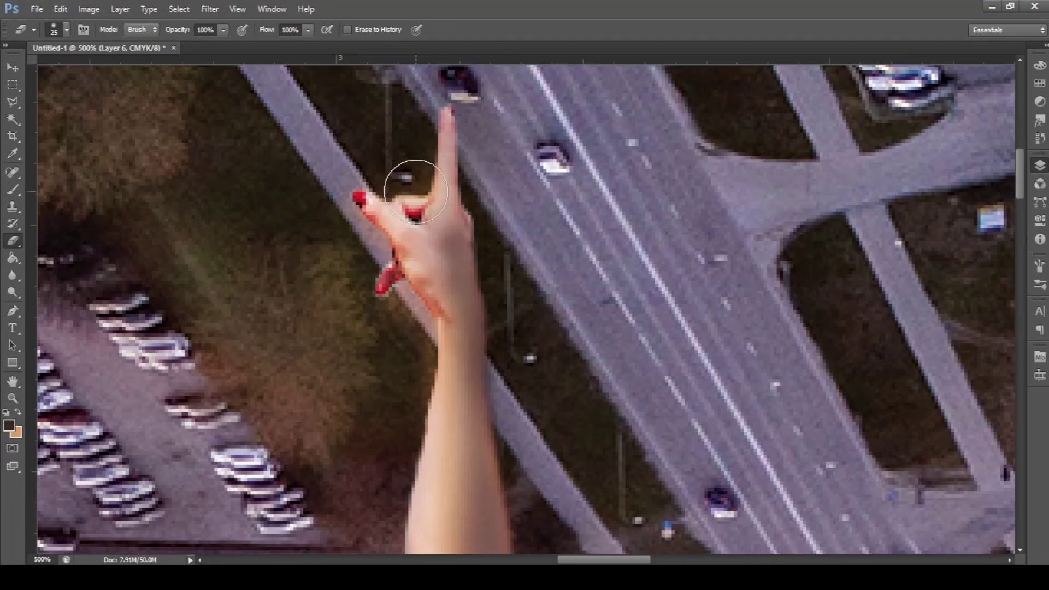
pyautogui.scroll(-5, 410, 176)
pyautogui.scroll(-5, 504, 222)
pyautogui.scroll(-3, 378, 369)
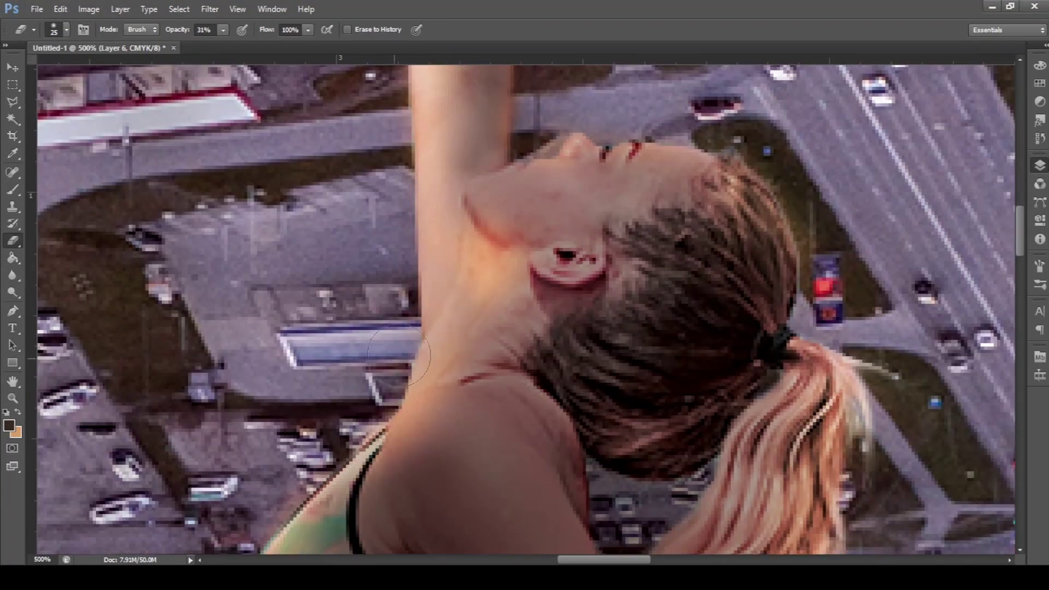
pyautogui.hotkey('ctrl', '-')
pyautogui.hotkey('ctrl', '-')
pyautogui.hotkey('ctrl', '-')
pyautogui.hotkey('ctrl', '-')
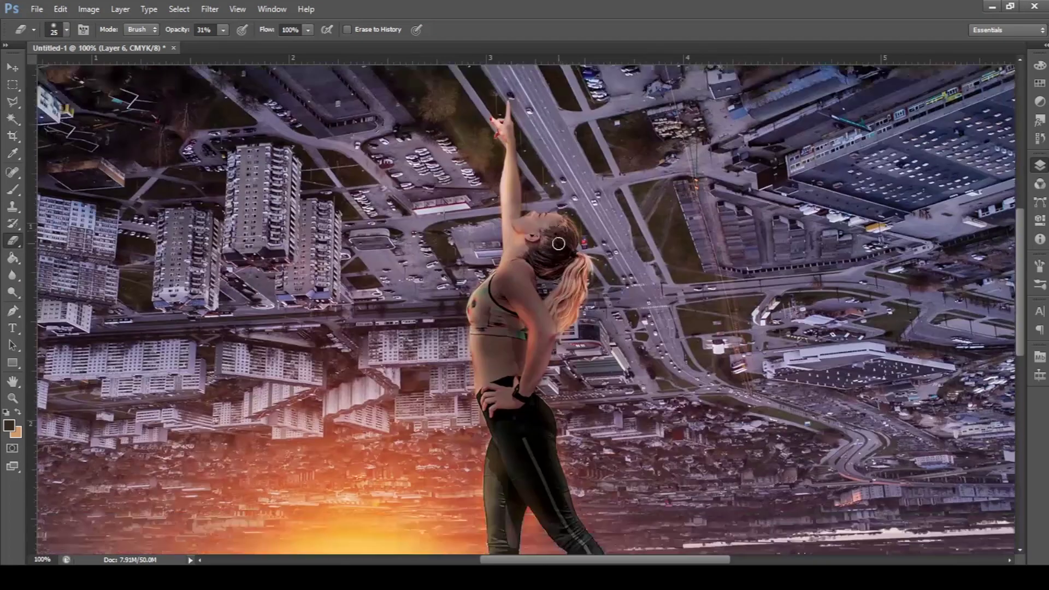
pyautogui.moveTo(905, 425); pyautogui.dragTo(905, 236)
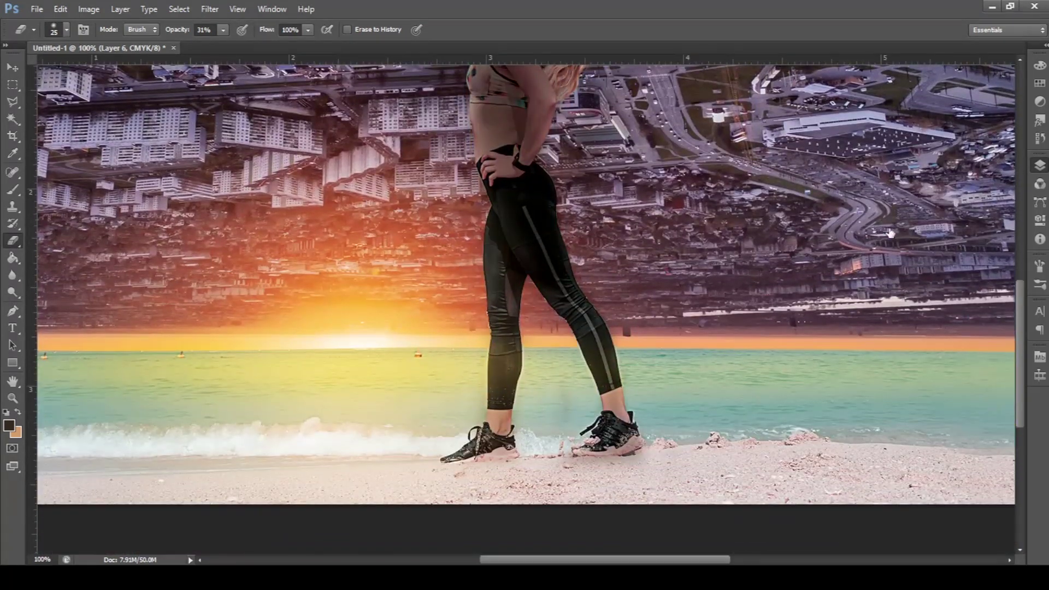
# Fit the image in view, deselect layers, and add Layer 8 with a 1700 px orange brush
pyautogui.scroll(-2, 530, 295)
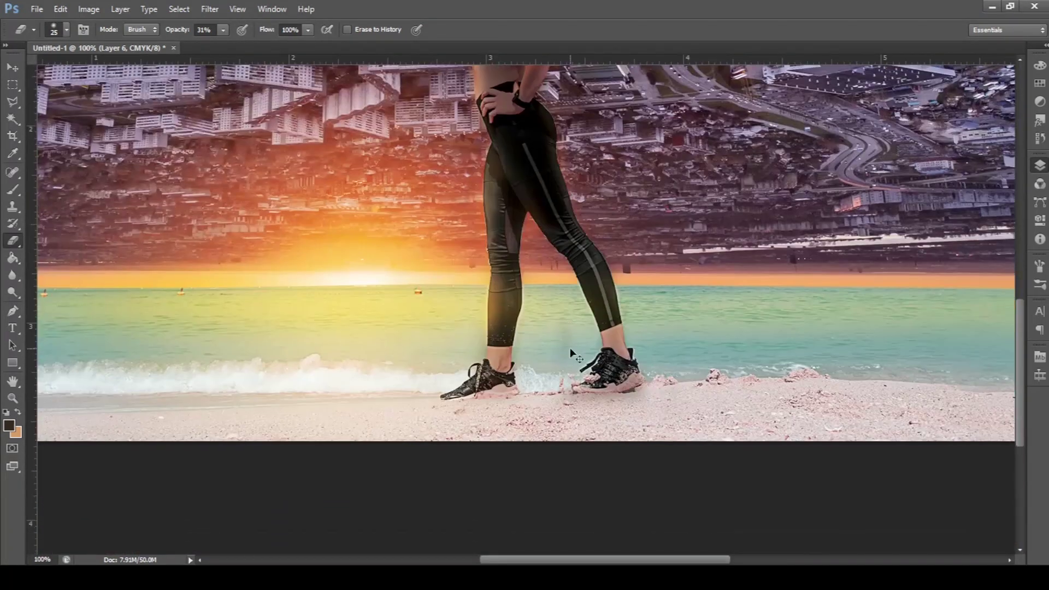
pyautogui.hotkey('ctrl', '-')
pyautogui.click(11, 68)
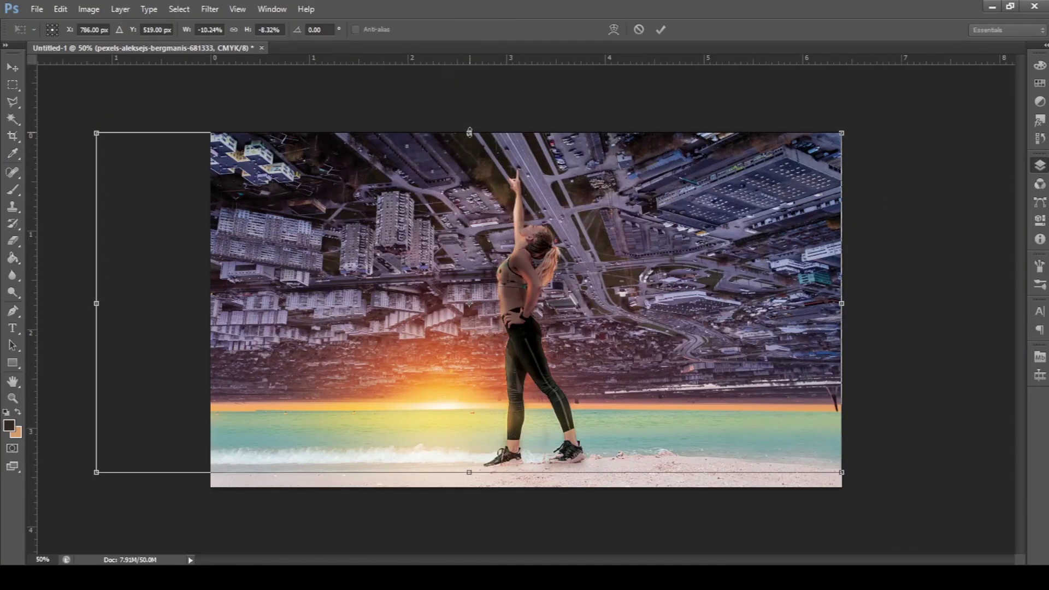
pyautogui.click(535, 112)
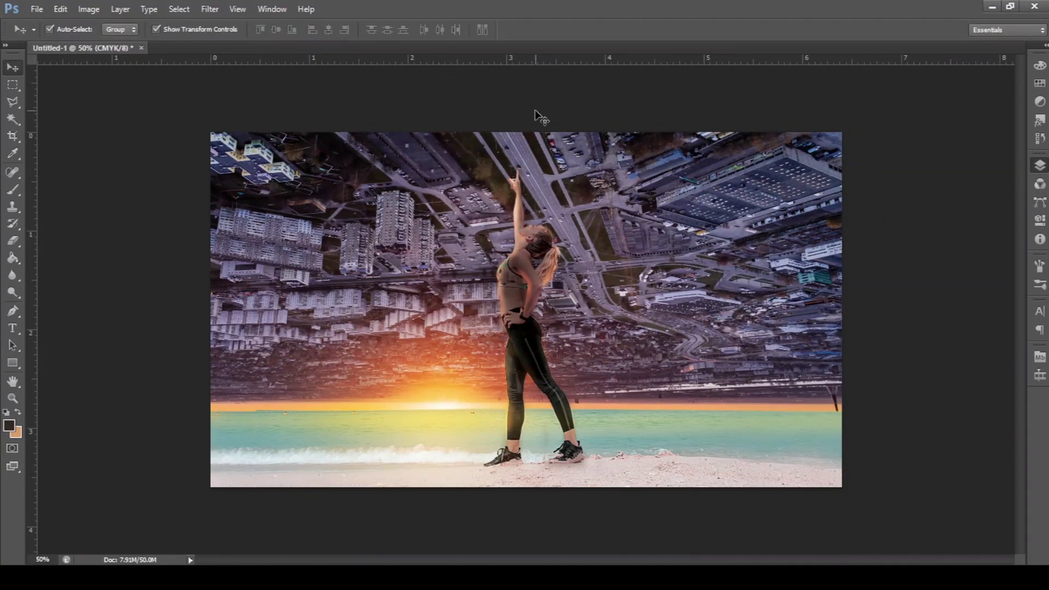
pyautogui.hotkey('ctrl', 'shift', 'alt', 'n')
pyautogui.press('x')
pyautogui.press('b')
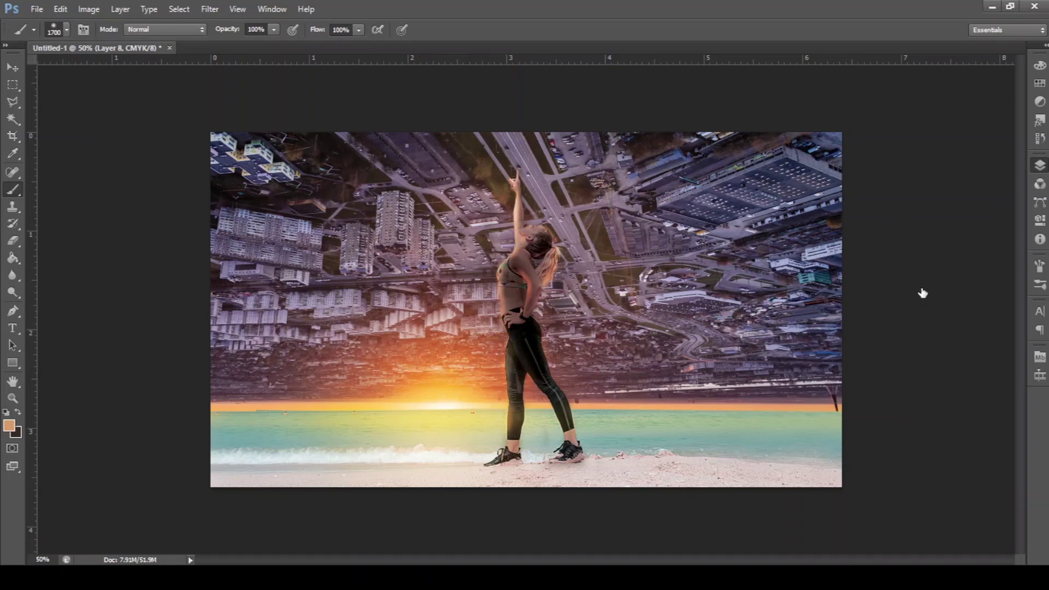
# Darken the bottom sand with a 250 px brush on new Layer 9, soften it at 175 px, and add Layer 10
pyautogui.hotkey('alt', '[')
pyautogui.press('[')
pyautogui.press('[')
pyautogui.press('[')
pyautogui.press('x')
pyautogui.hotkey('ctrl', 'shift', 'alt', 'n')
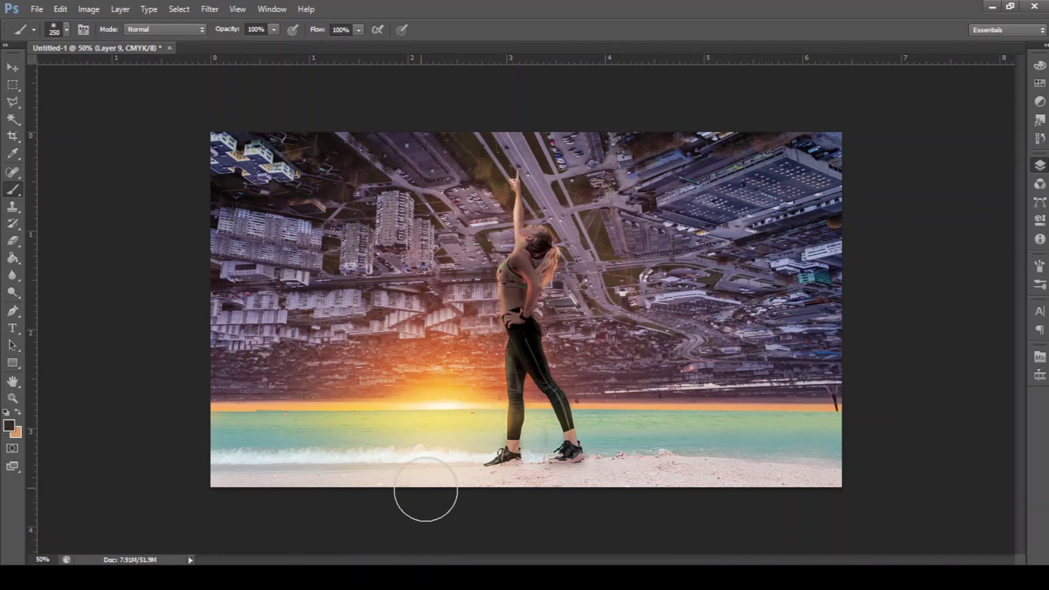
pyautogui.moveTo(424, 494); pyautogui.dragTo(477, 503)
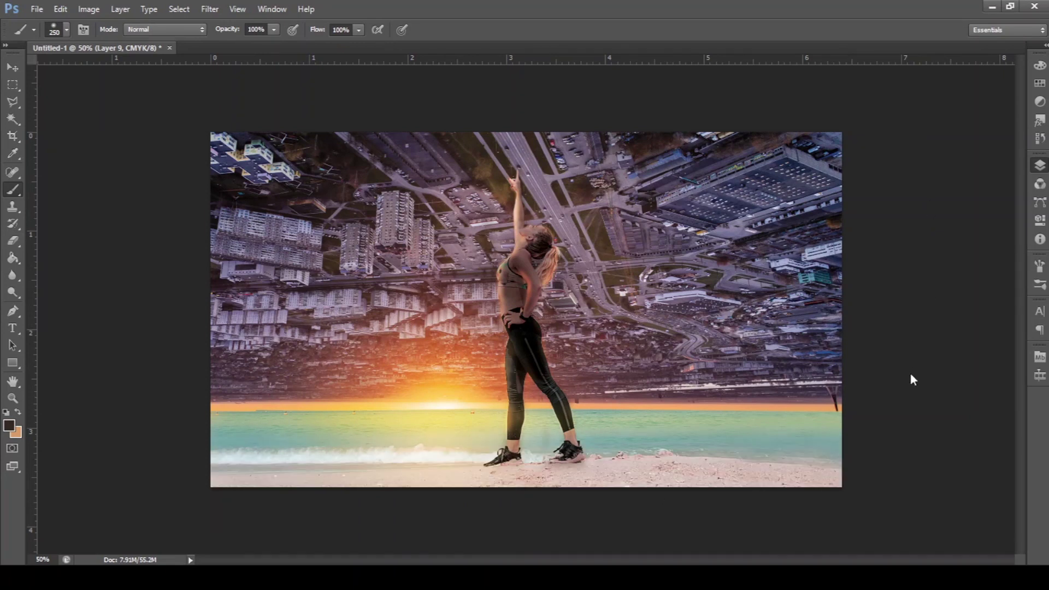
pyautogui.press('e')
pyautogui.press(']')
pyautogui.press(']')
pyautogui.press(']')
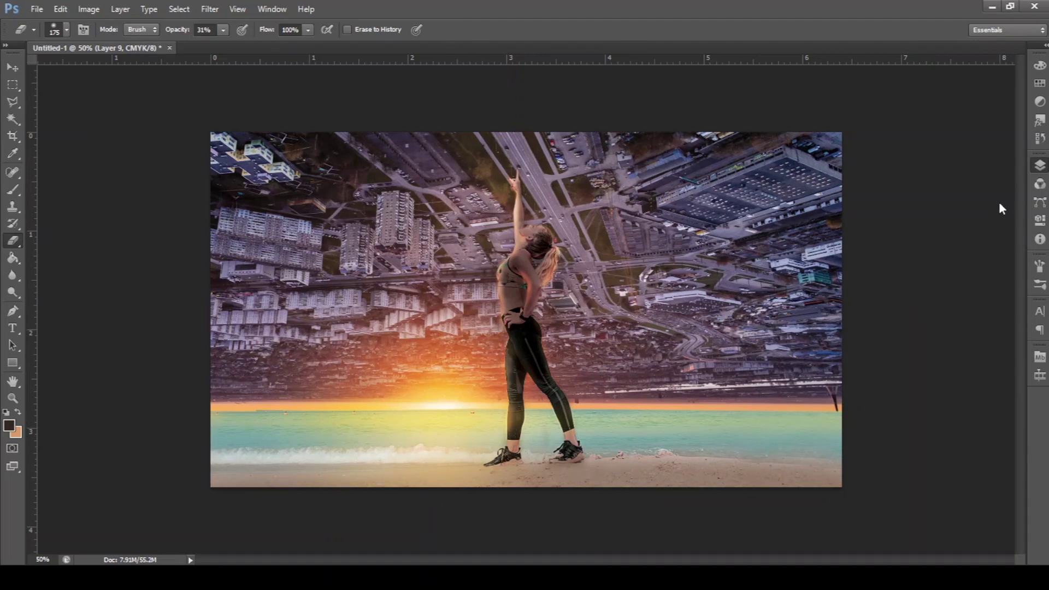
pyautogui.hotkey('ctrl', 'shift', 'alt', 'n')
# Outline the shoe shadow with the Pen, convert it to a selection, fill it dark, and deselect
pyautogui.press('p')
pyautogui.click(588, 491)
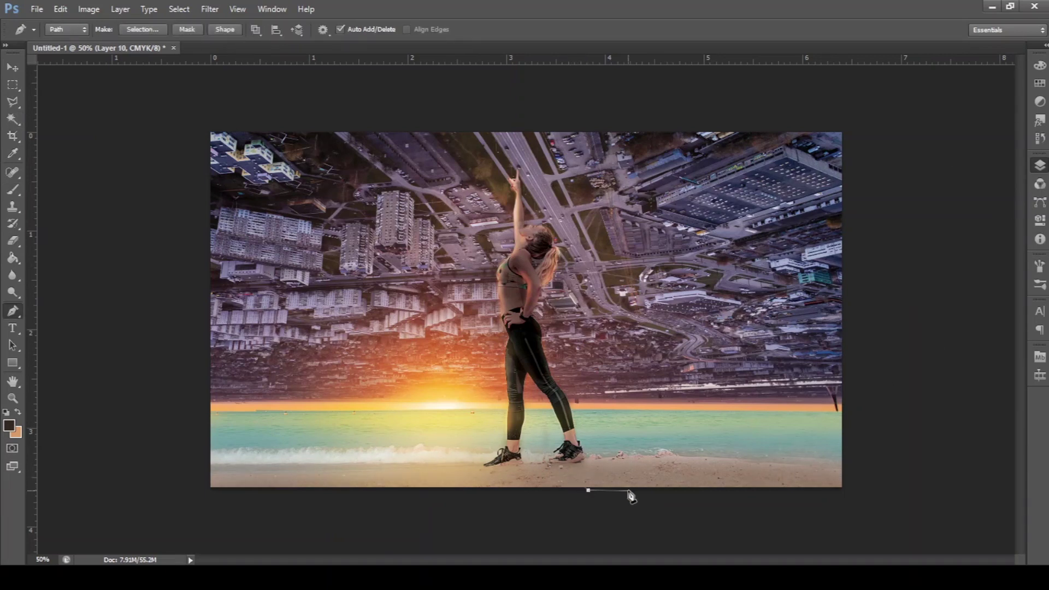
pyautogui.hotkey('ctrl', 'Return')
pyautogui.press('b')
pyautogui.moveTo(563, 465); pyautogui.dragTo(610, 489)
pyautogui.hotkey('ctrl', 'd')
pyautogui.press('m')
# Zoom in on the feet and soften the shadow's hard right edge with the eraser
pyautogui.hotkey('ctrl', '+')
pyautogui.hotkey('ctrl', '+')
pyautogui.moveTo(930, 563); pyautogui.dragTo(898, 313)
pyautogui.press('d')
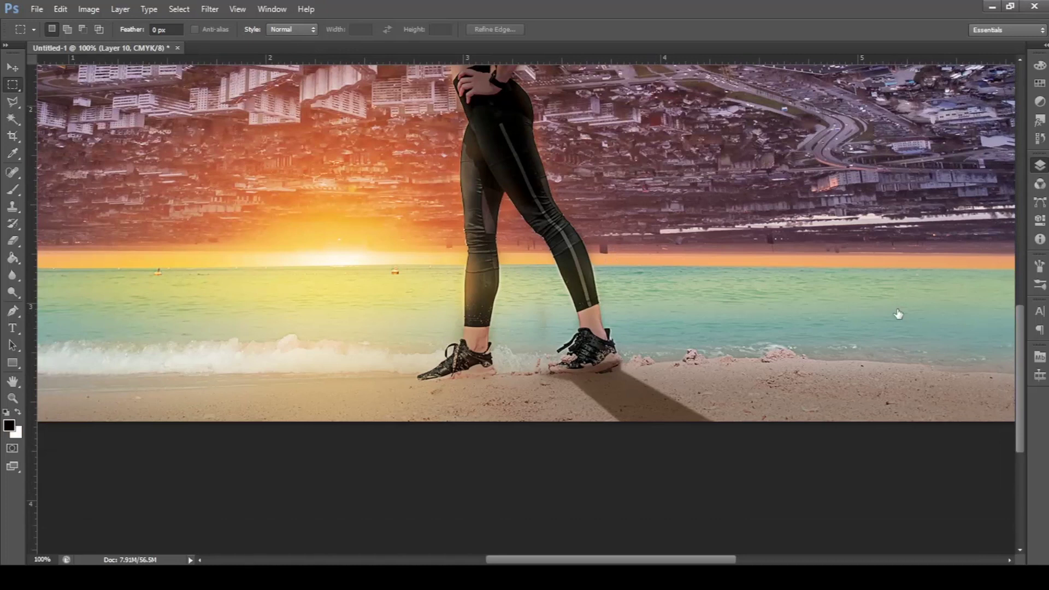
pyautogui.press('e')
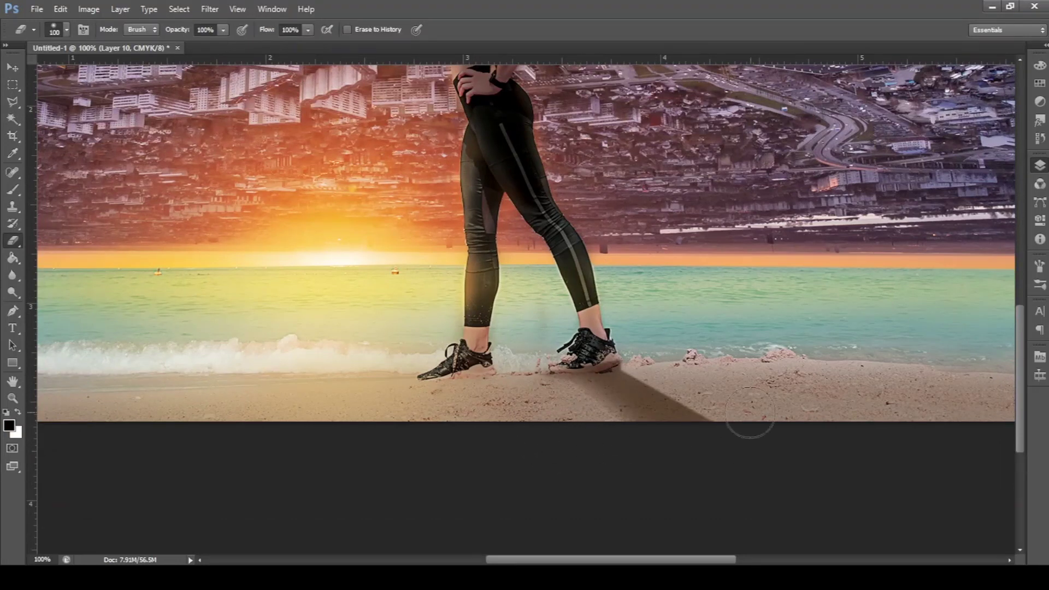
pyautogui.moveTo(727, 408); pyautogui.dragTo(650, 361)
pyautogui.press('[')
pyautogui.press('[')
pyautogui.press('[')
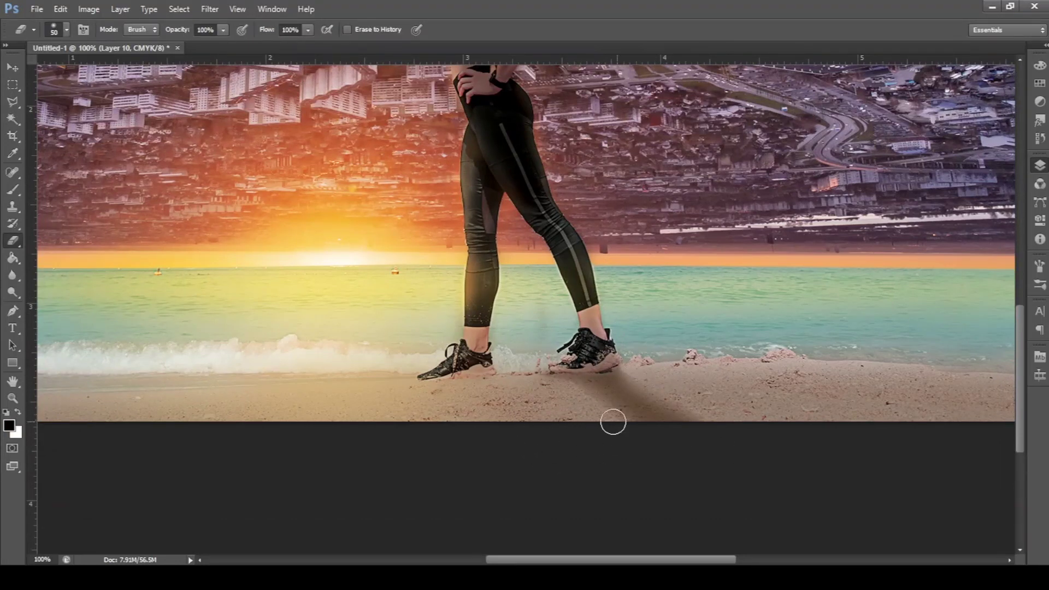
# Brush a soft shadow under the left shoe, compare it via undo, and adjust eraser size and opacity
pyautogui.press('b')
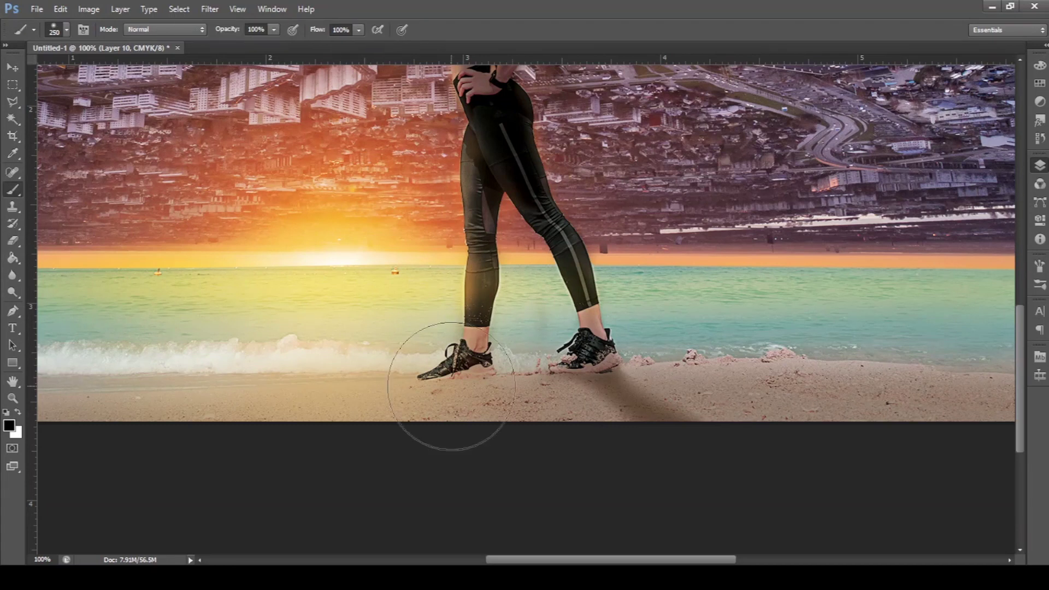
pyautogui.moveTo(461, 403); pyautogui.dragTo(537, 421)
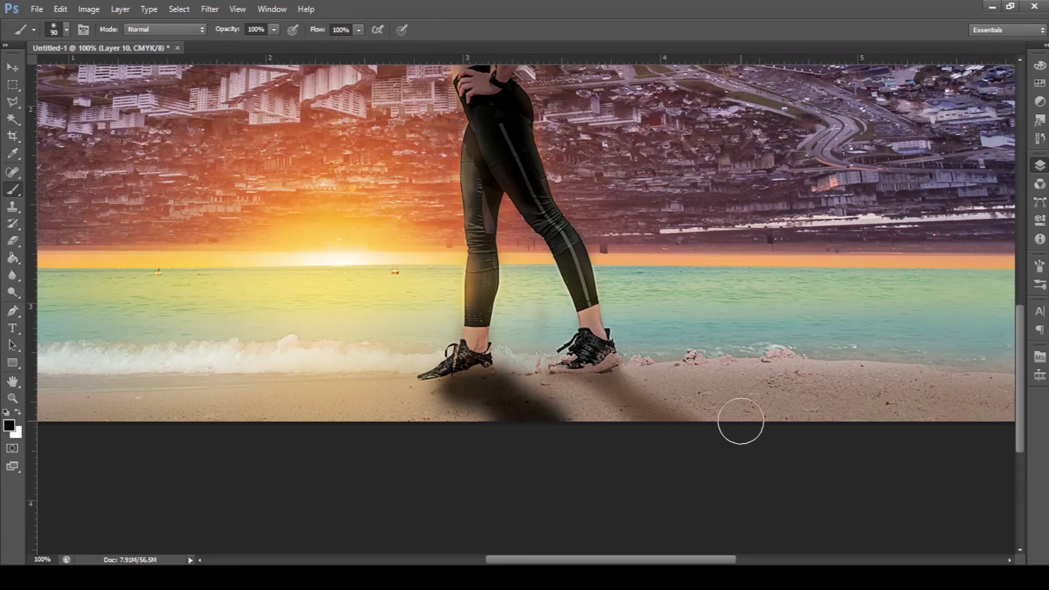
pyautogui.hotkey('ctrl', 'z')
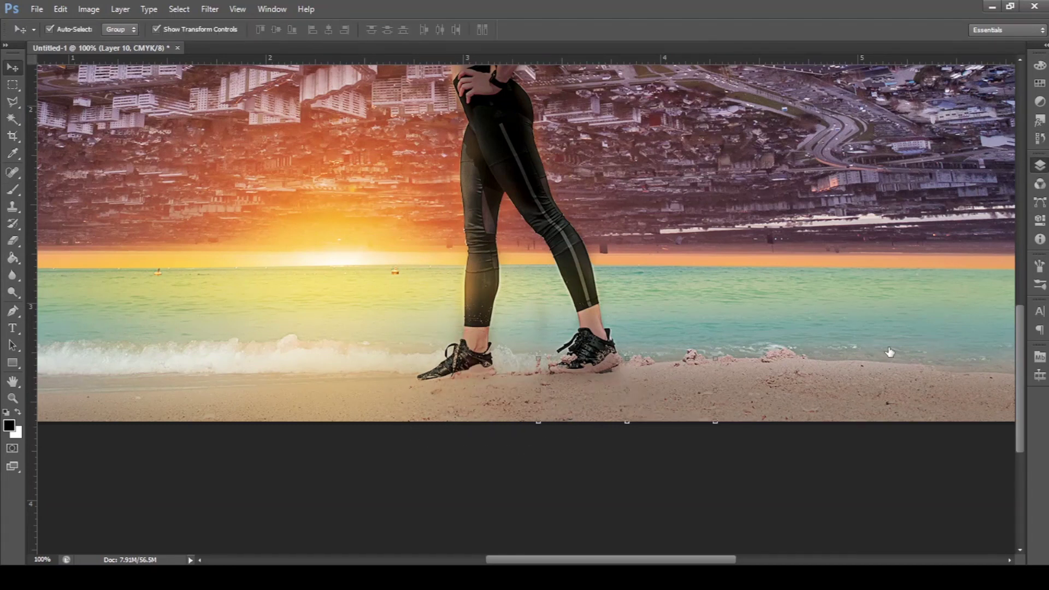
pyautogui.hotkey('ctrl', 'z')
pyautogui.hotkey('ctrl', 'z')
pyautogui.hotkey('ctrl', 'z')
pyautogui.hotkey('ctrl', 'z')
pyautogui.hotkey('ctrl', 'z')
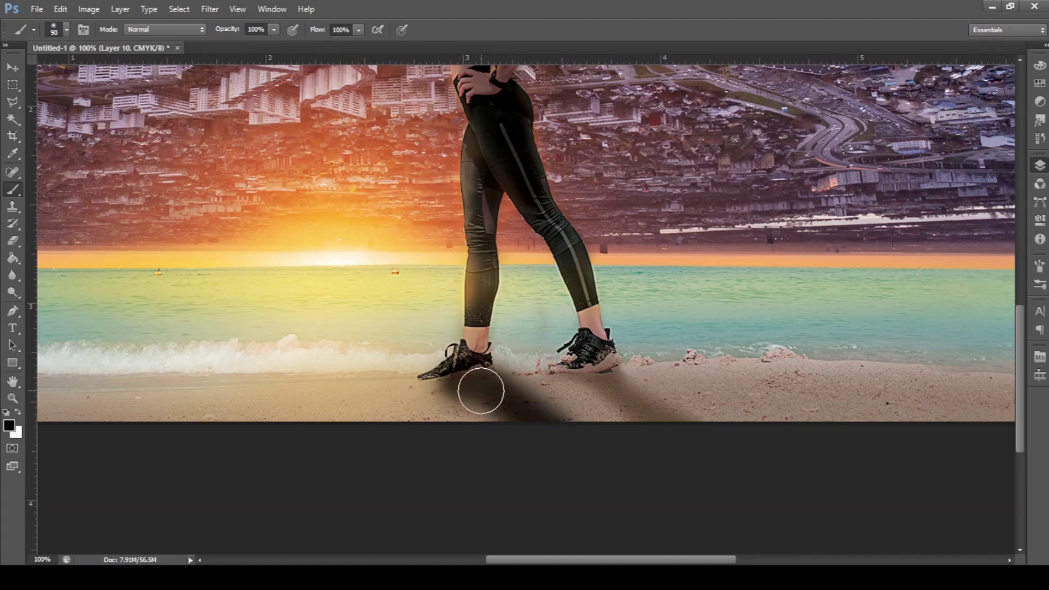
pyautogui.press('e')
pyautogui.hotkey('ctrl', 'z')
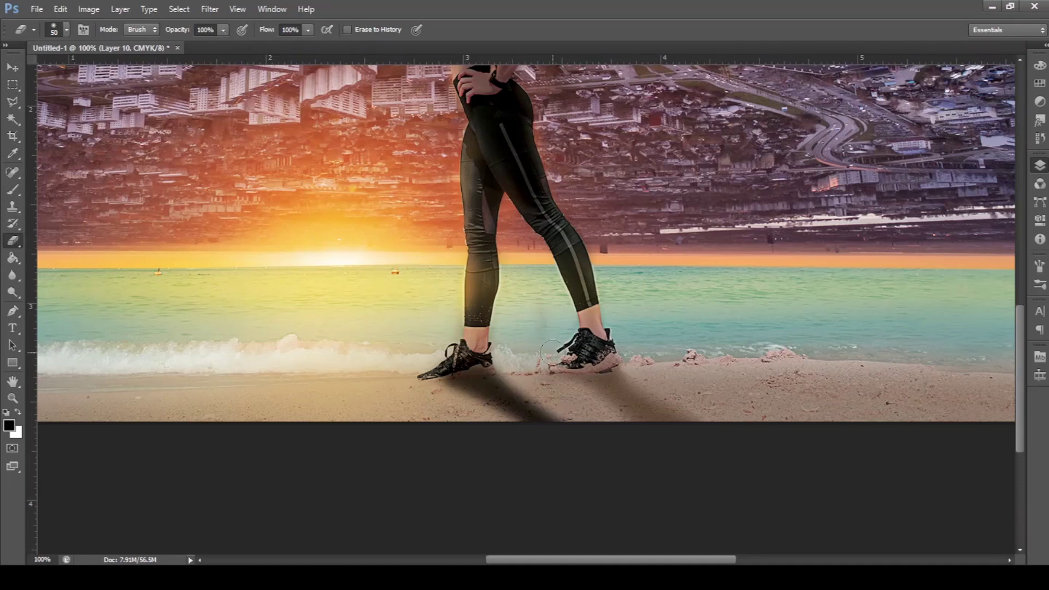
pyautogui.press(']')
pyautogui.press(']')
pyautogui.press(']')
pyautogui.press('4')
pyautogui.press('3')
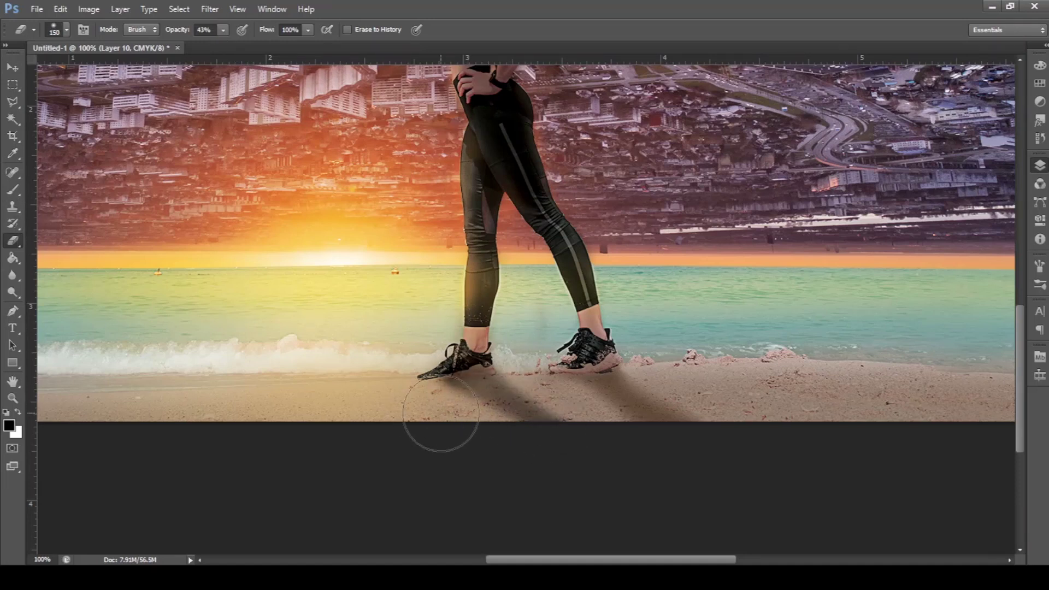
pyautogui.hotkey('ctrl', '-')
# Stretch the upside-down city layer taller at top and bottom, then duplicate it with Ctrl+J
pyautogui.hotkey('ctrl', 't')
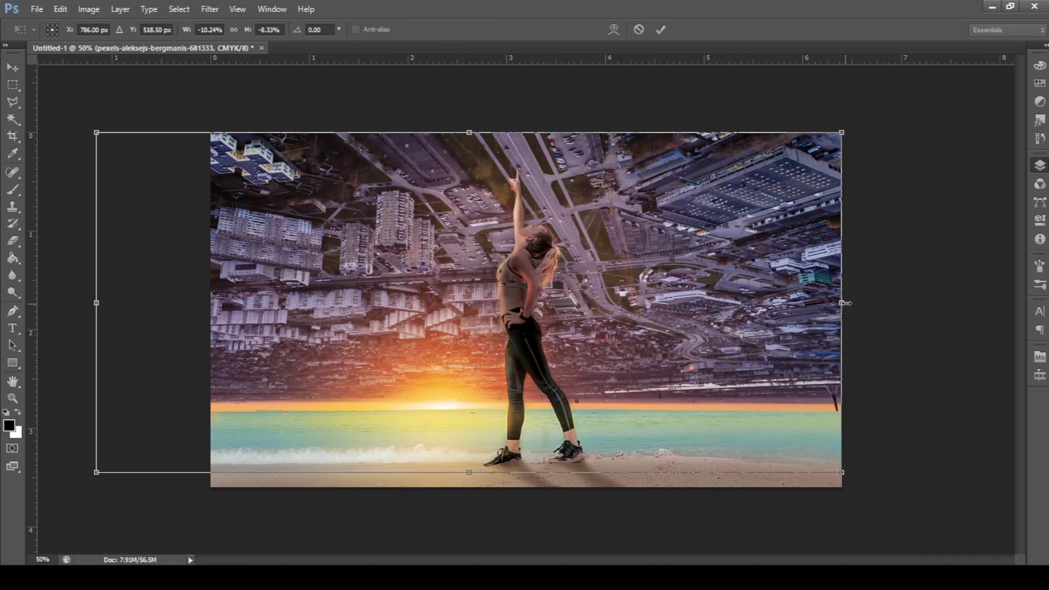
pyautogui.press('Return')
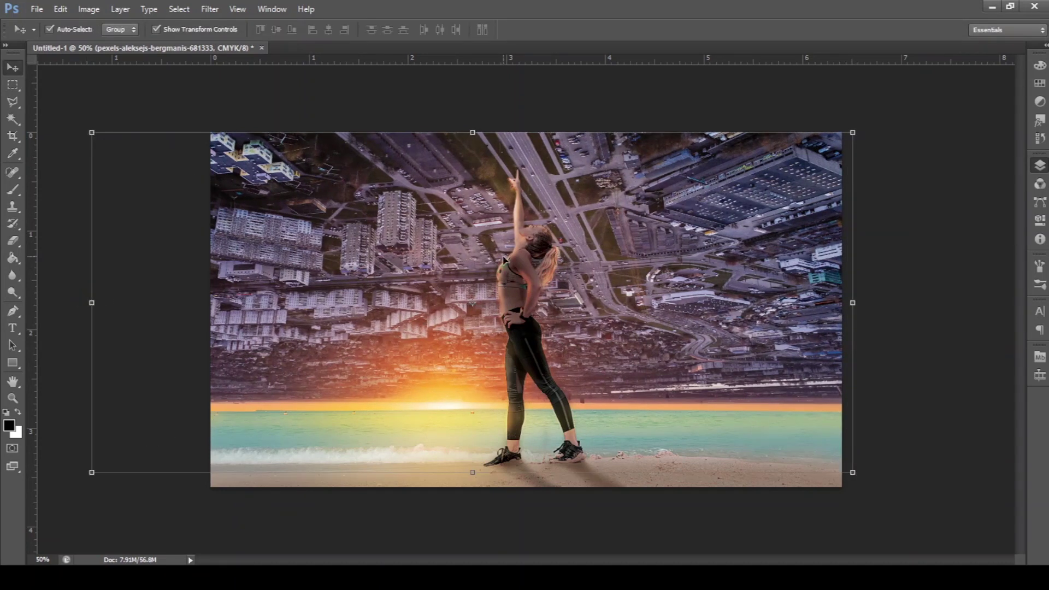
pyautogui.moveTo(473, 132); pyautogui.dragTo(471, 106)
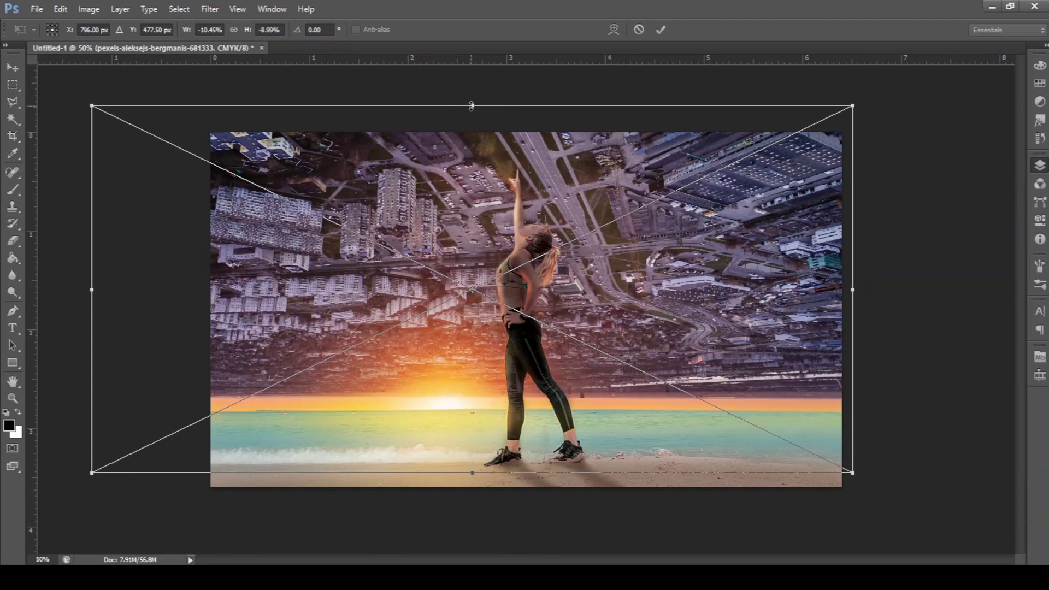
pyautogui.press('Return')
pyautogui.hotkey('ctrl', '-')
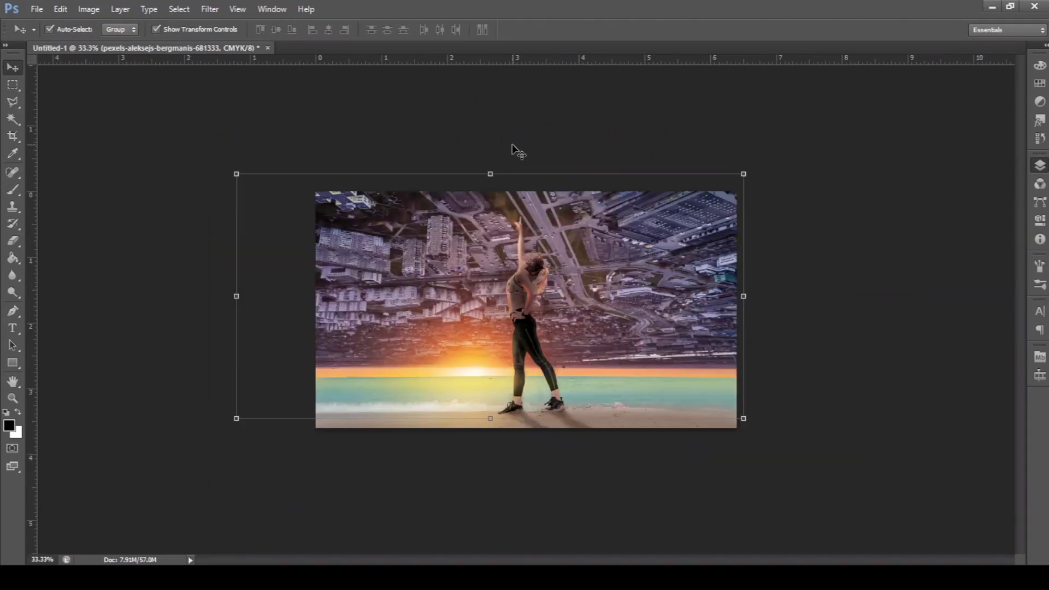
pyautogui.moveTo(493, 173); pyautogui.dragTo(492, 155)
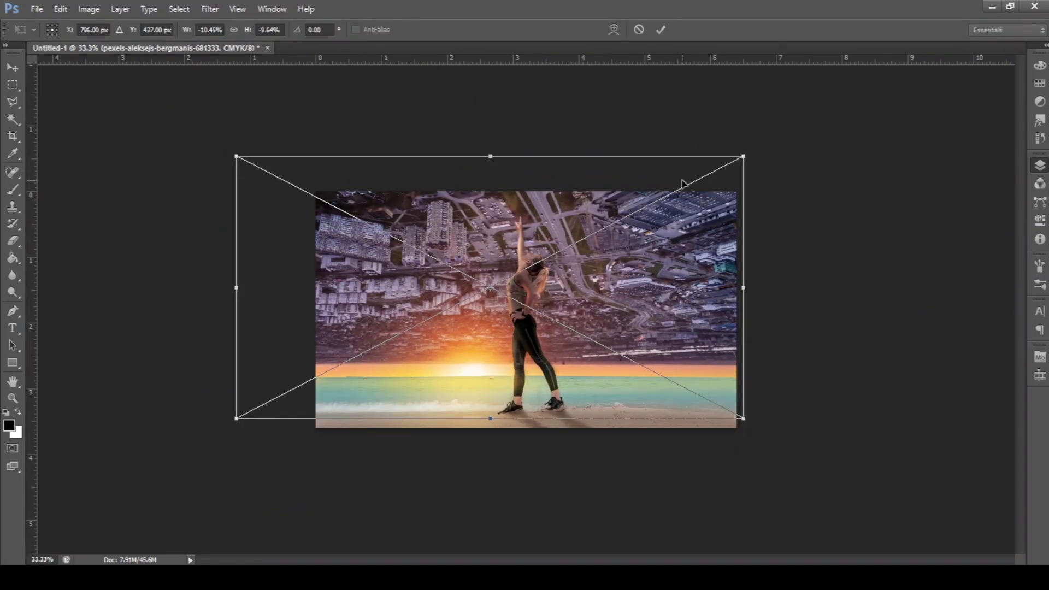
pyautogui.moveTo(490, 419); pyautogui.dragTo(493, 427)
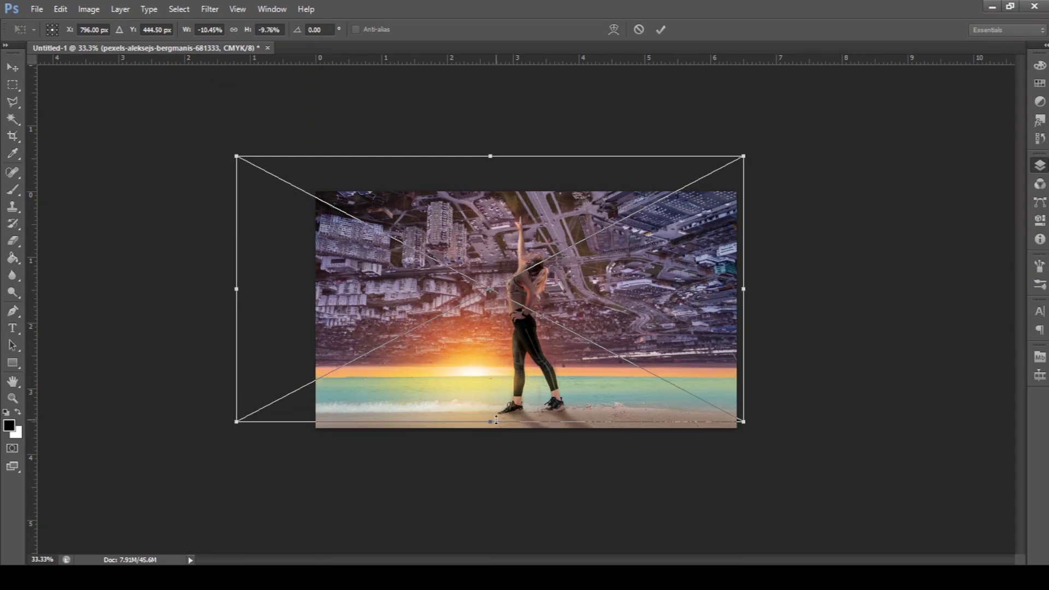
pyautogui.press('Return')
pyautogui.hotkey('ctrl', 'j')
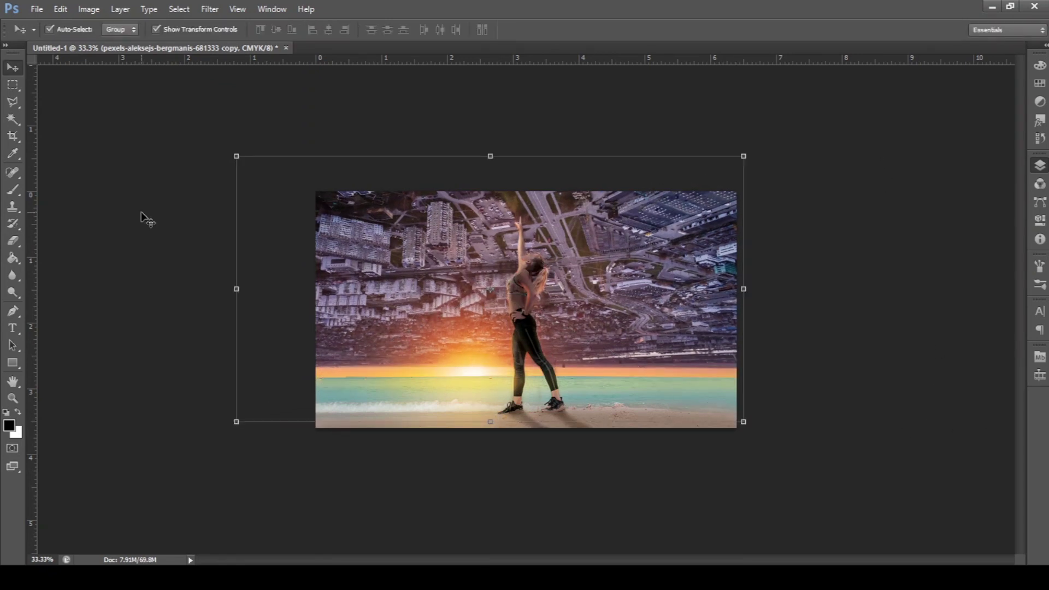
pyautogui.press('e')
pyautogui.hotkey('ctrl', 'shift', 'alt', 'n')
# Paint two orange-peach glow strokes across the horizon on separate new layers, then select the city copy
pyautogui.press('b')
pyautogui.keyDown('alt'); pyautogui.click(656, 367); pyautogui.keyUp('alt')
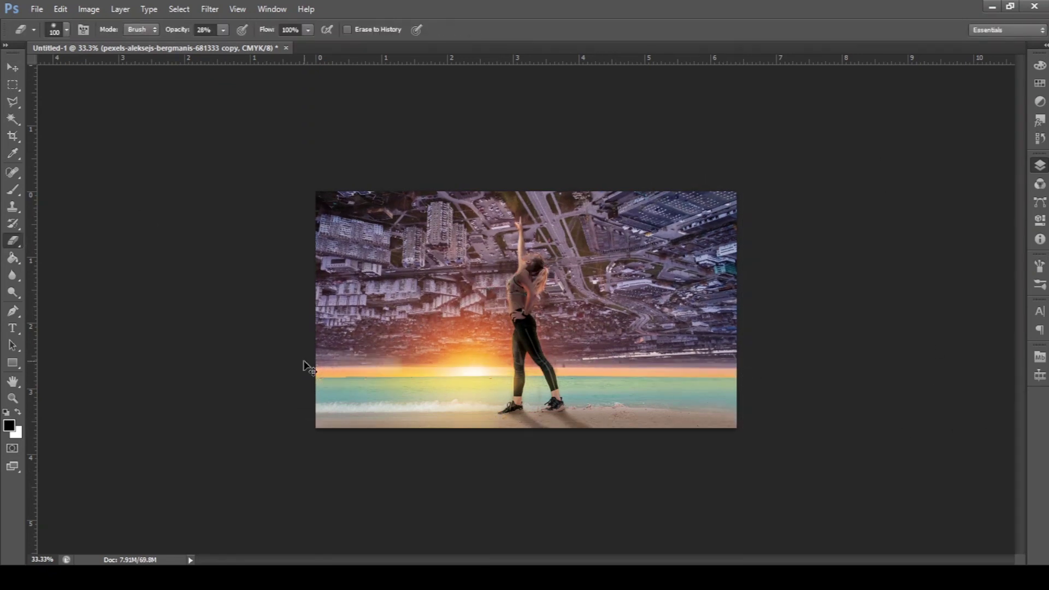
pyautogui.press(']')
pyautogui.moveTo(335, 354); pyautogui.dragTo(758, 363)
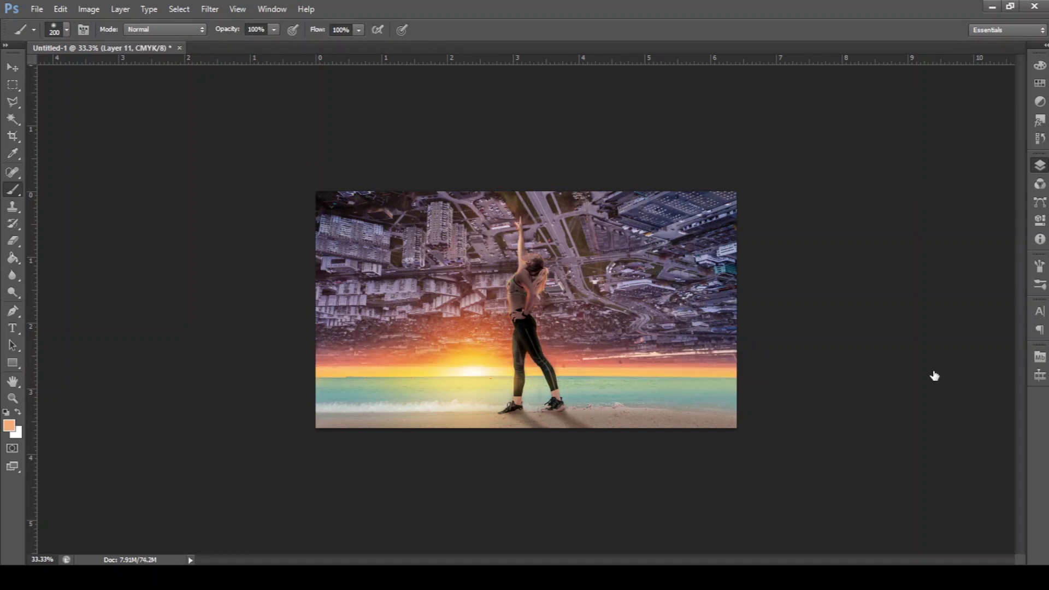
pyautogui.hotkey('ctrl', 'shift', 'alt', 'n')
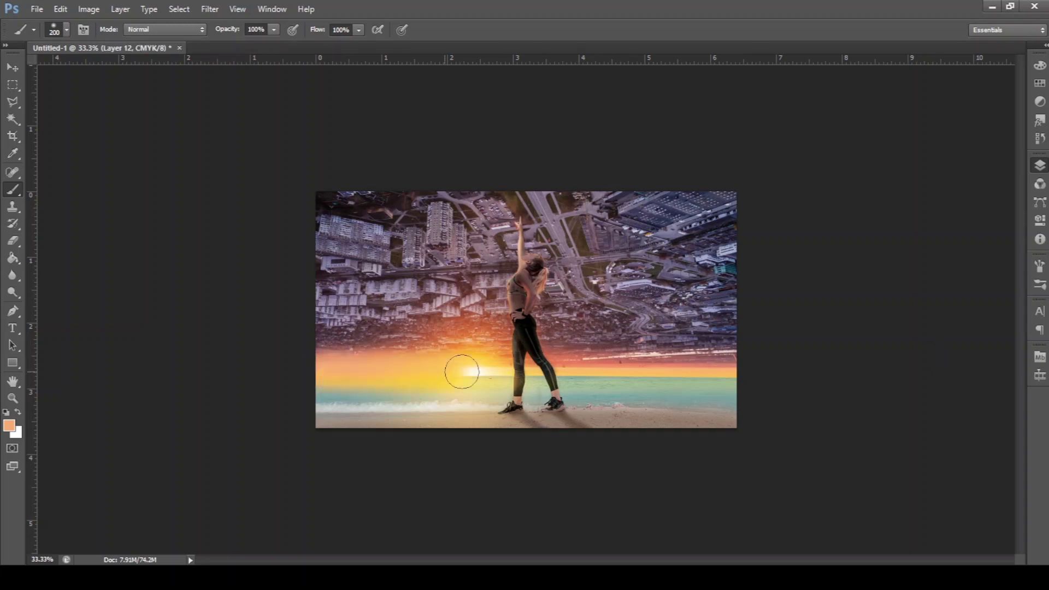
pyautogui.moveTo(311, 371); pyautogui.dragTo(754, 366)
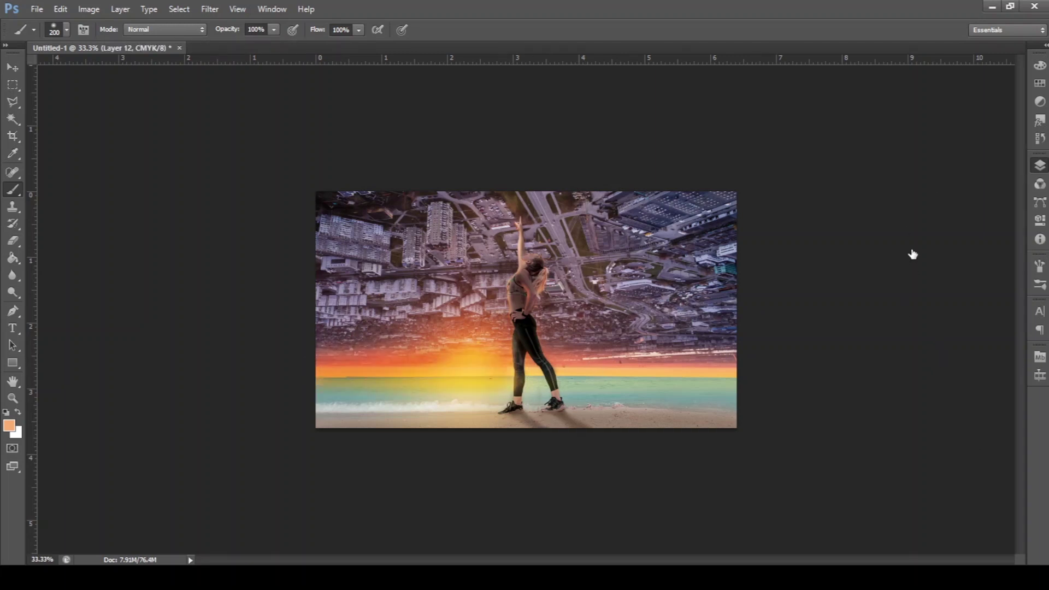
pyautogui.press('[')
pyautogui.press('[')
pyautogui.press('[')
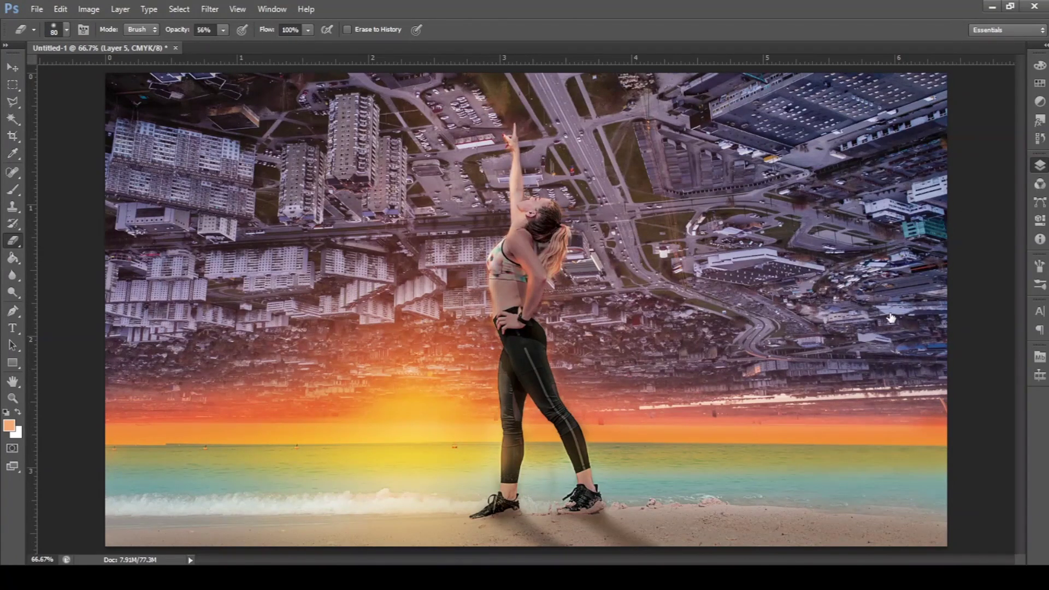
pyautogui.press('v')
pyautogui.click(261, 301)
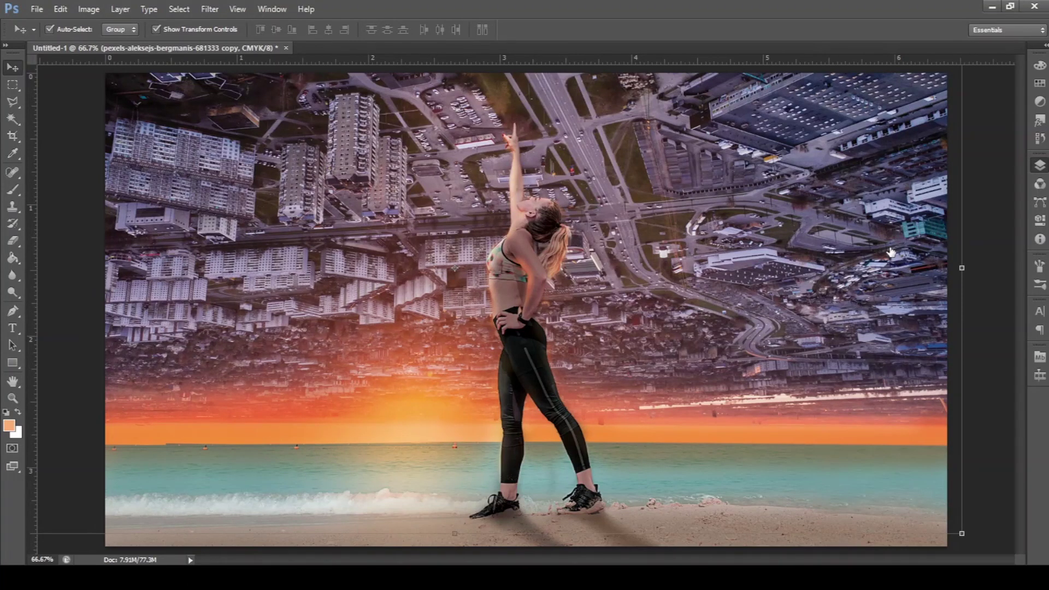
pyautogui.hotkey('ctrl', '-')
pyautogui.hotkey('ctrl', '-')
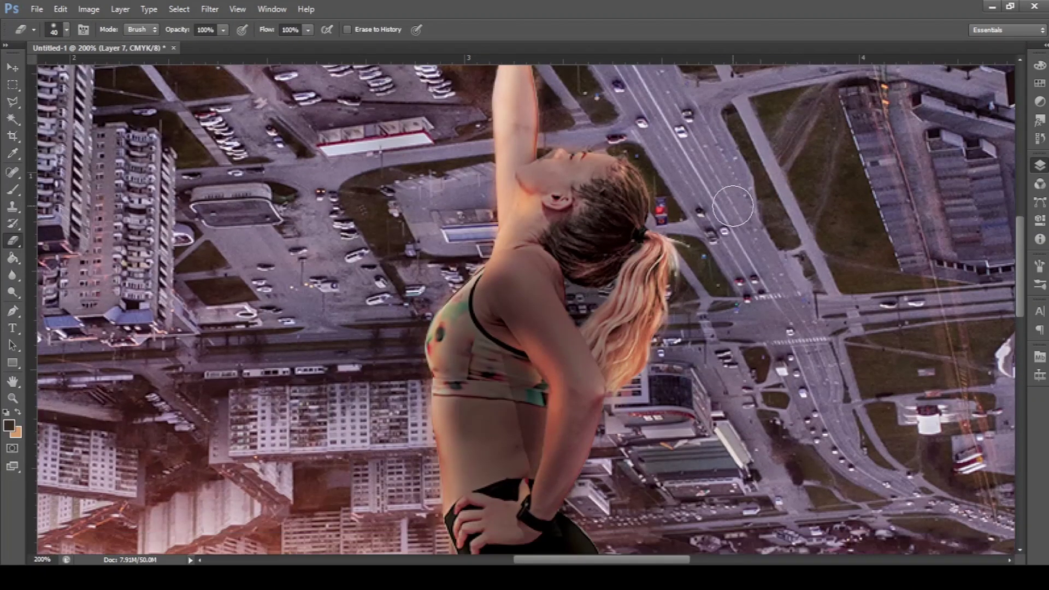
# Refine the raised arm's edge by brushing along it and erasing the dark strip at 26% opacity
pyautogui.hotkey('ctrl', '-')
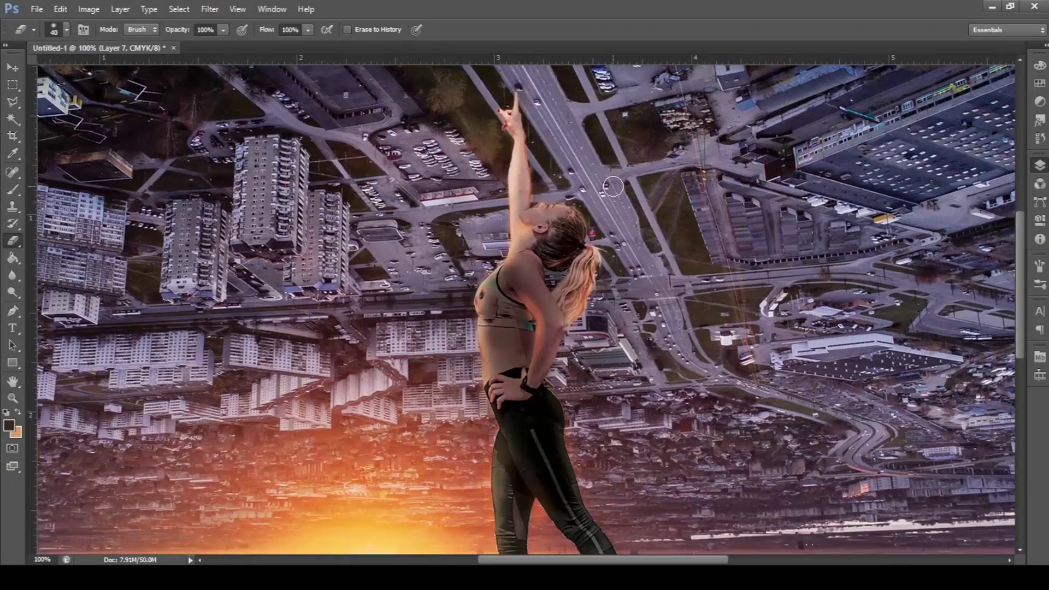
pyautogui.hotkey('ctrl', '+')
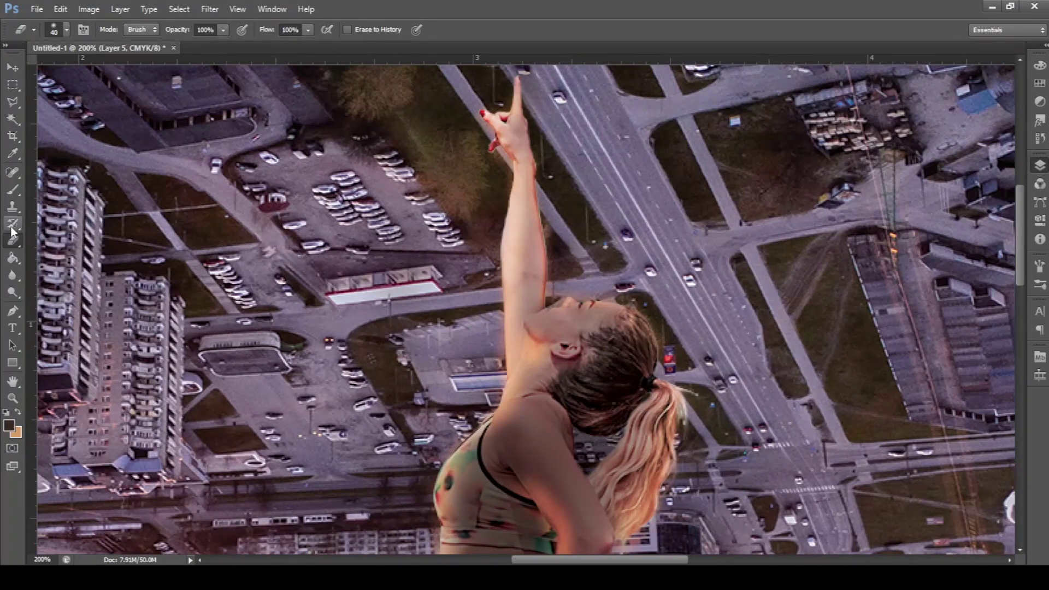
pyautogui.press('b')
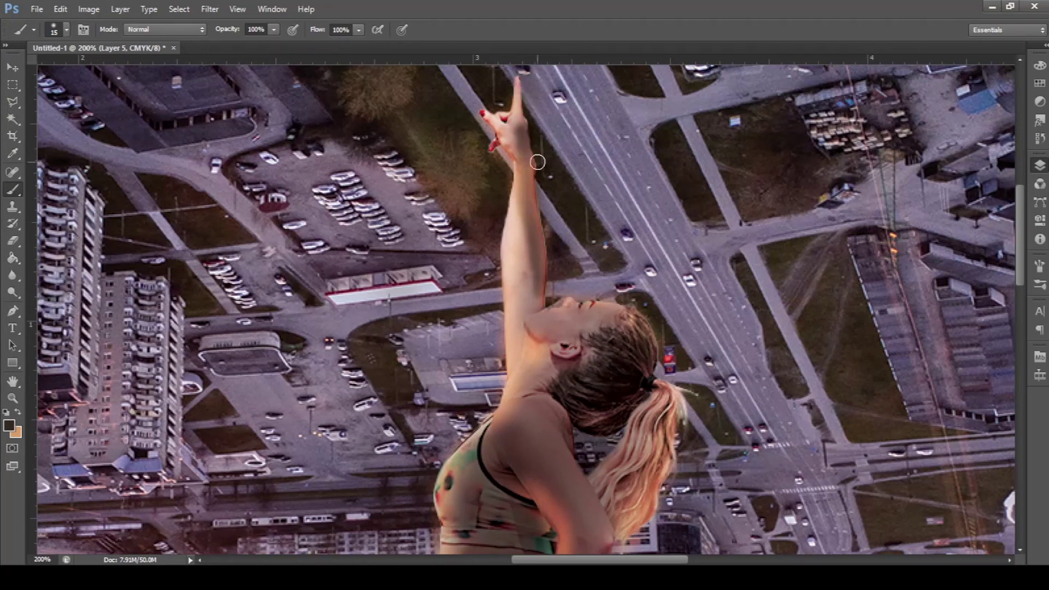
pyautogui.moveTo(530, 265); pyautogui.dragTo(524, 202)
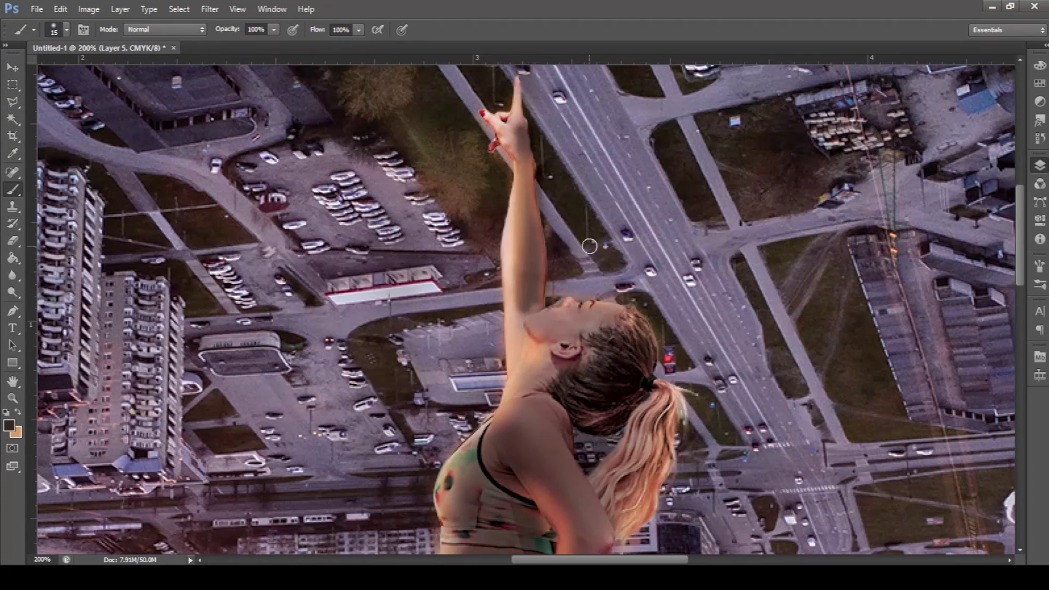
pyautogui.press('e')
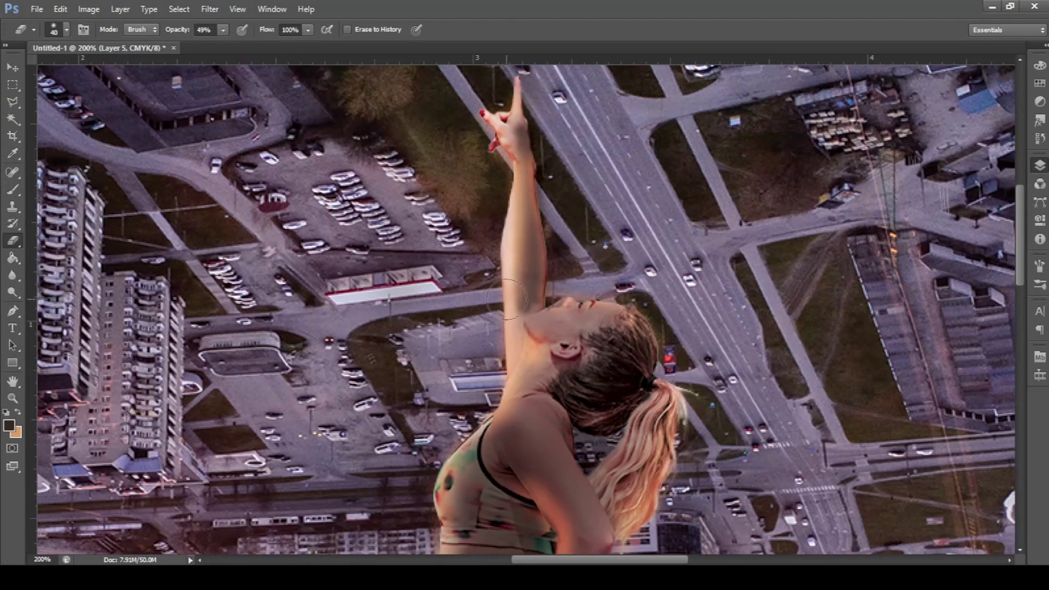
pyautogui.moveTo(508, 257); pyautogui.dragTo(528, 298)
pyautogui.press(']')
pyautogui.press(']')
pyautogui.press(']')
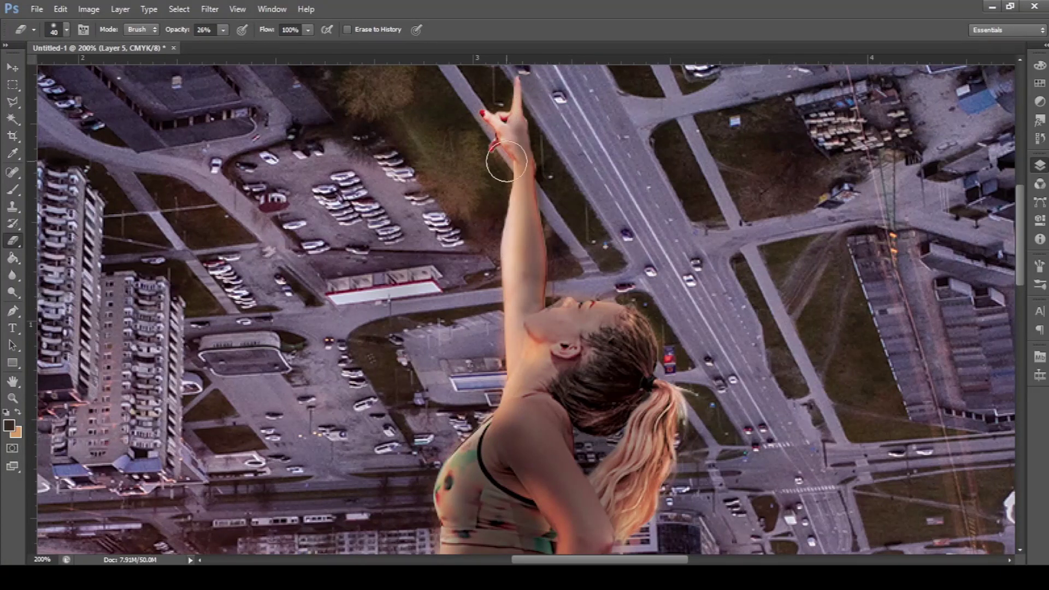
pyautogui.scroll(-3, 602, 240)
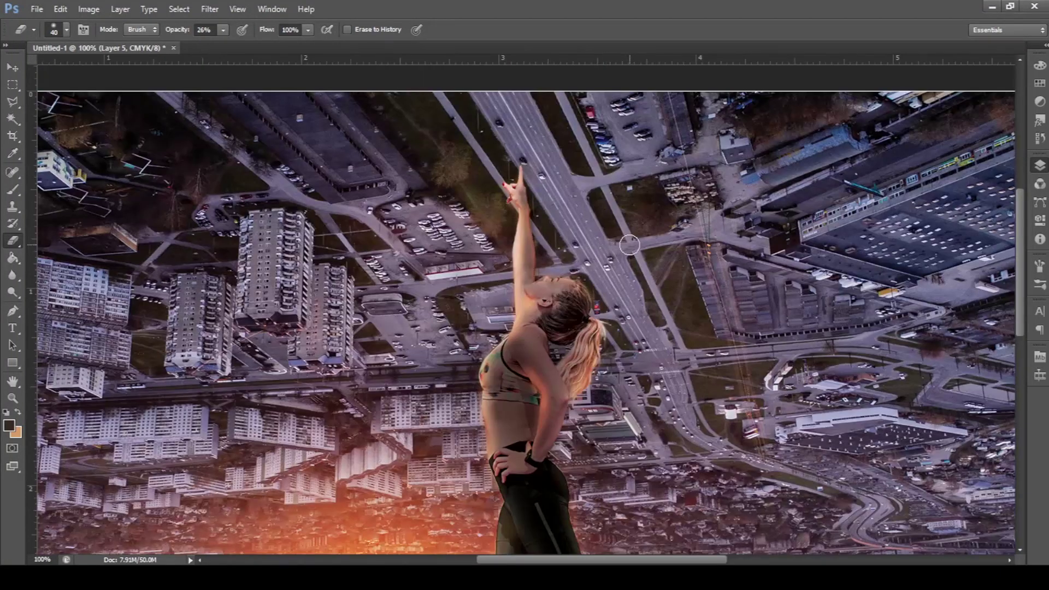
pyautogui.scroll(3, 630, 246)
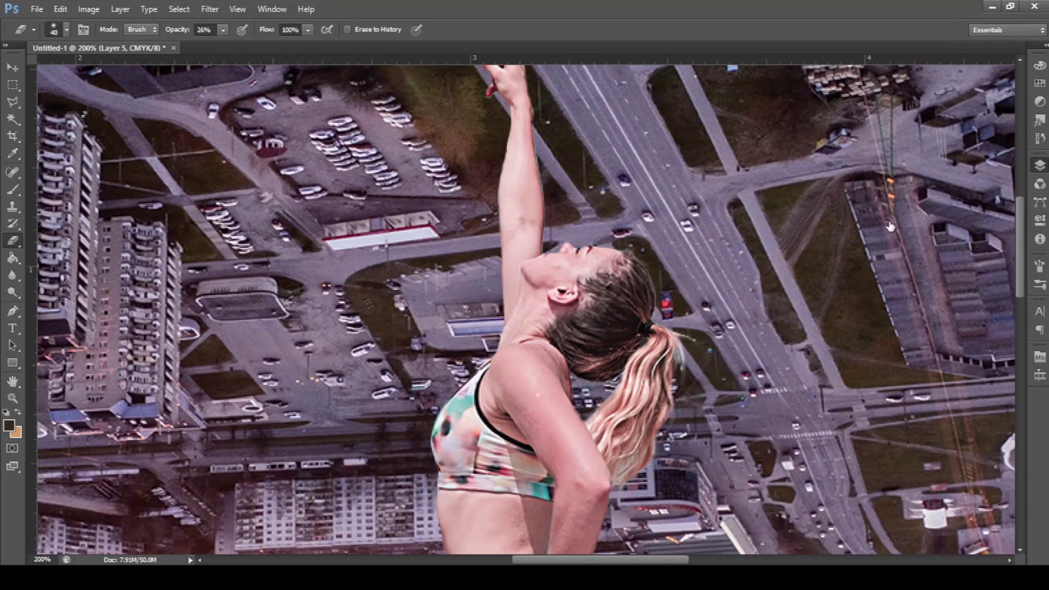
pyautogui.scroll(1, 891, 226)
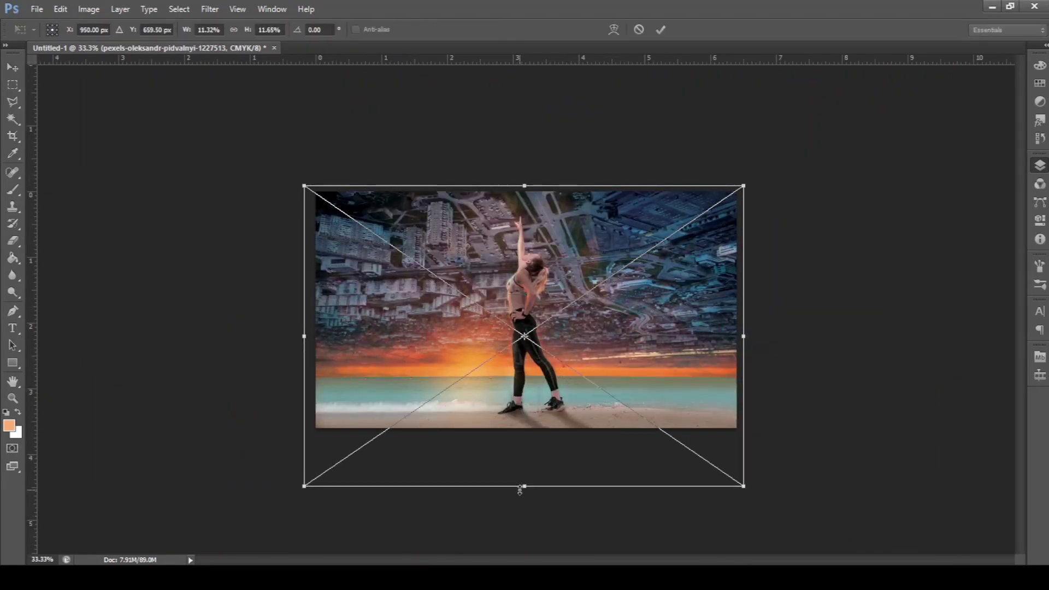
# Apply the cool-toned city overlay resize, duplicate it, and softly erase its left side
pyautogui.press('Return')
pyautogui.hotkey('ctrl', '+')
pyautogui.press('e')
pyautogui.hotkey('ctrl', 'j')
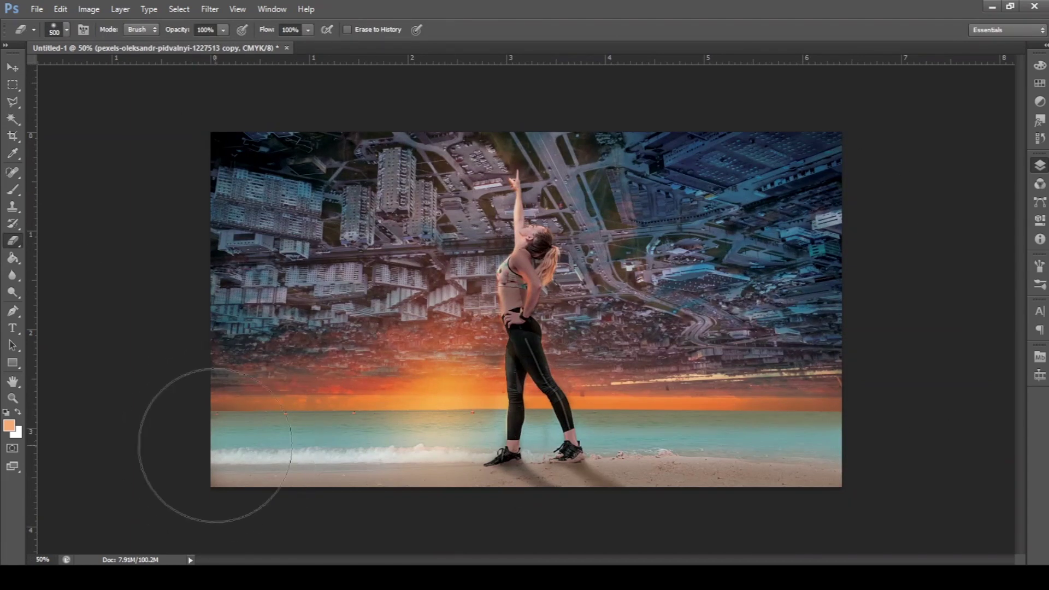
pyautogui.moveTo(229, 399); pyautogui.dragTo(438, 398)
# Select the city overlay copy layer for erasing and view the whole canvas
pyautogui.press('v')
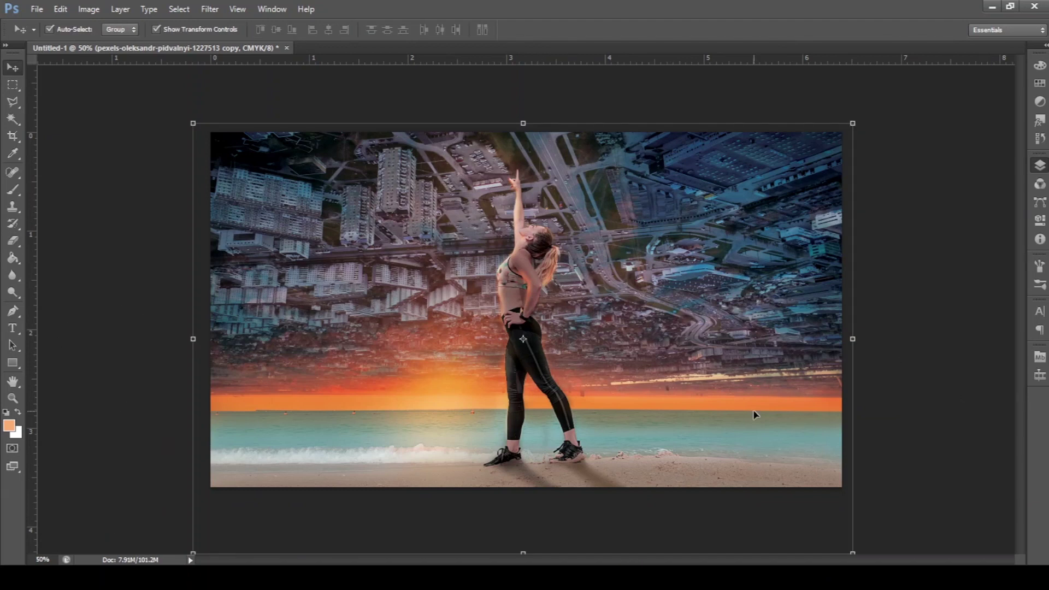
pyautogui.click(754, 415)
pyautogui.hotkey('ctrl', 't')
pyautogui.press('Escape')
pyautogui.click(784, 350)
pyautogui.click(724, 412)
pyautogui.press('e')
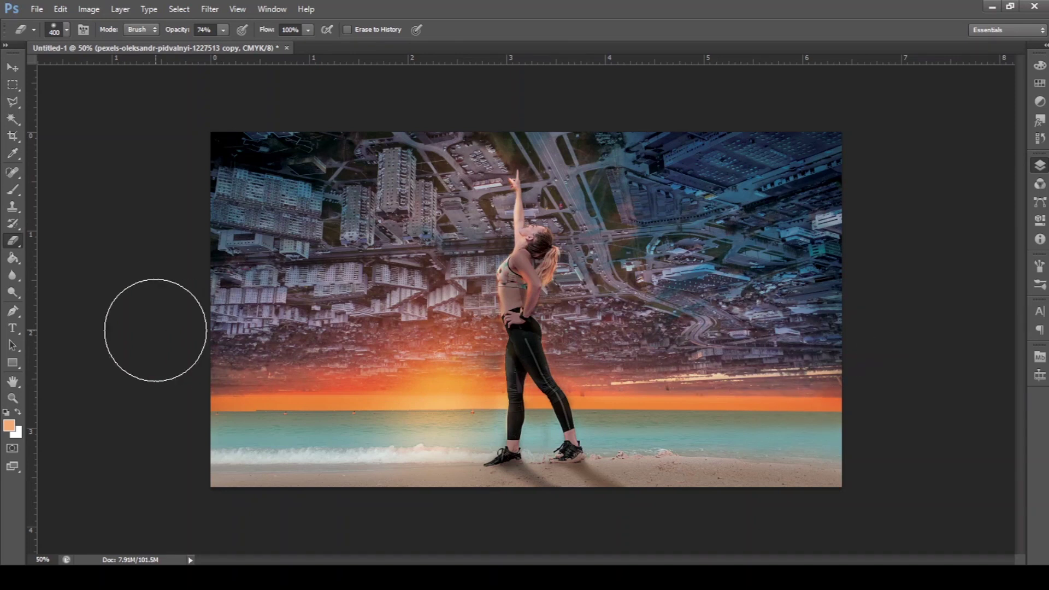
pyautogui.hotkey('ctrl', '-')
pyautogui.press('v')
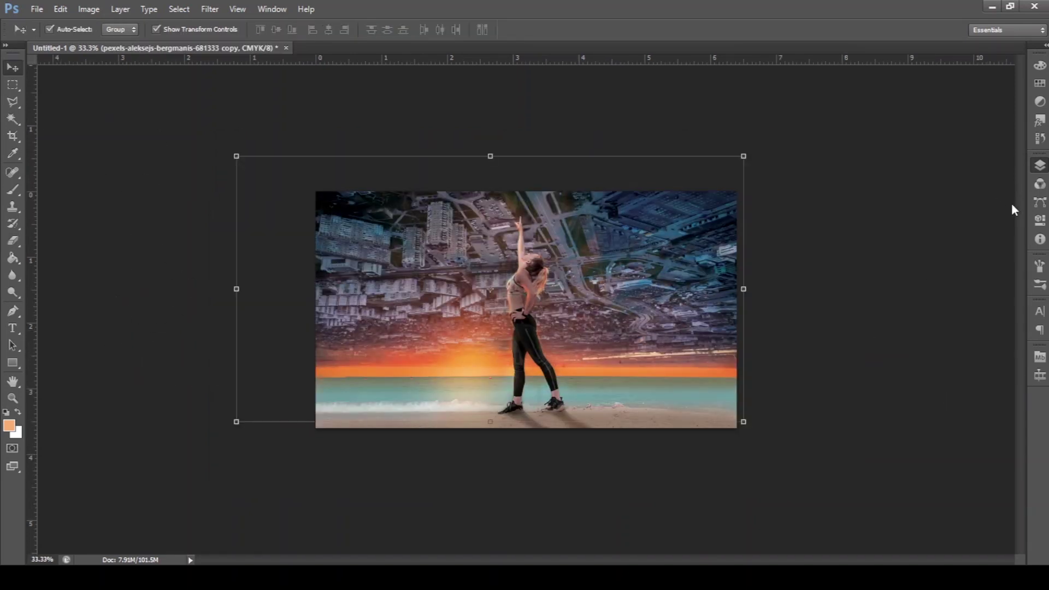
pyautogui.click(815, 222)
pyautogui.hotkey('ctrl', '+')
pyautogui.hotkey('ctrl', '+')
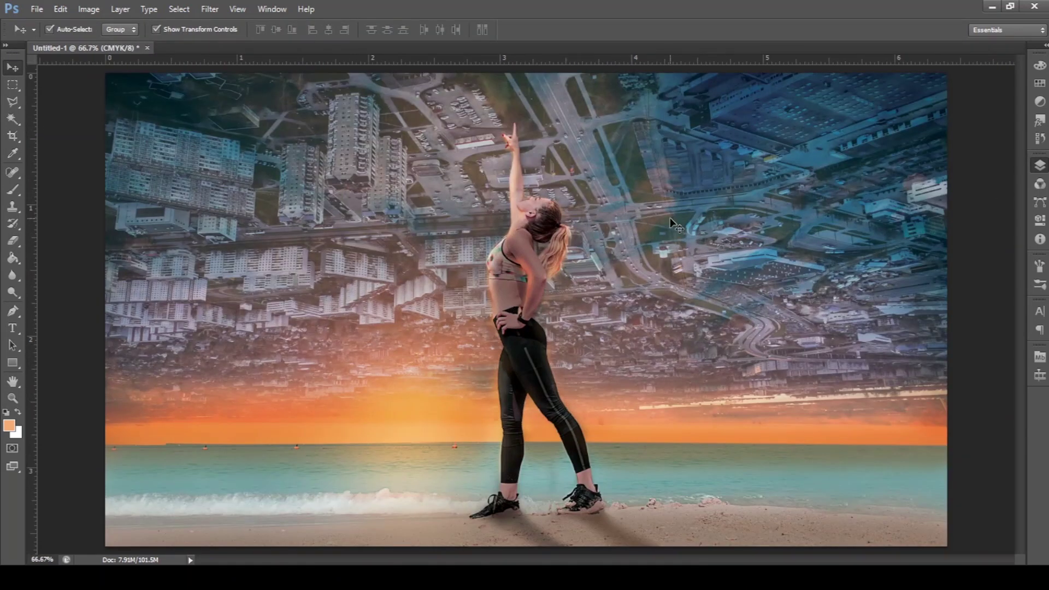
pyautogui.hotkey('ctrl', '-')
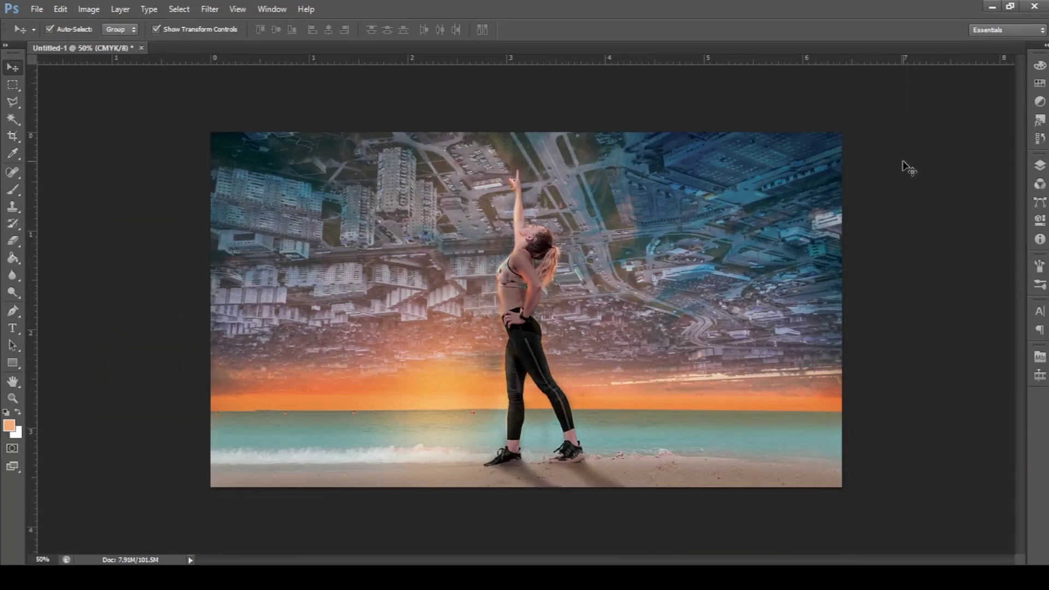
pyautogui.hotkey('ctrl', '+')
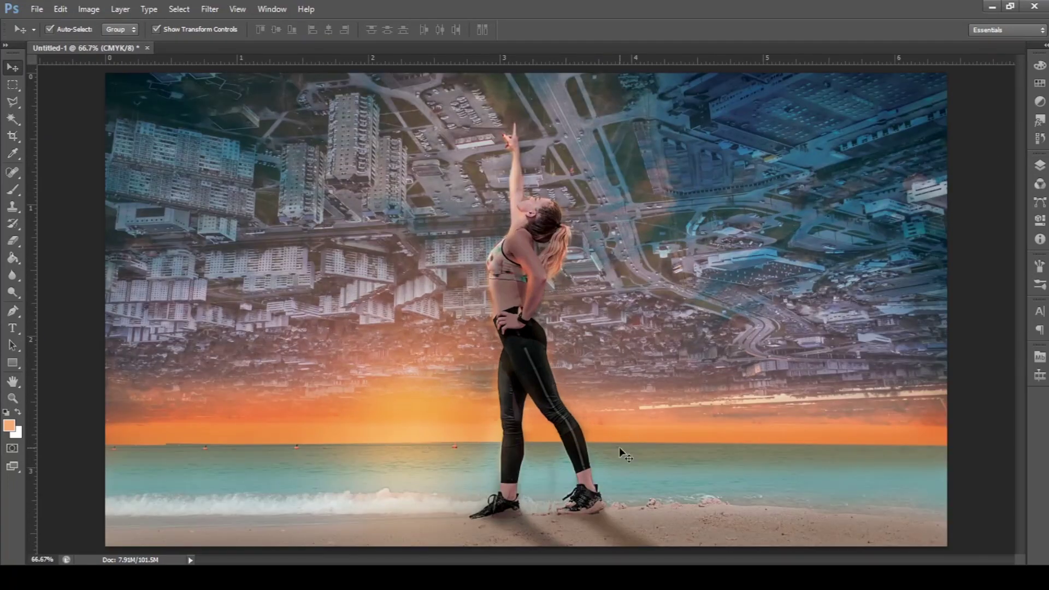